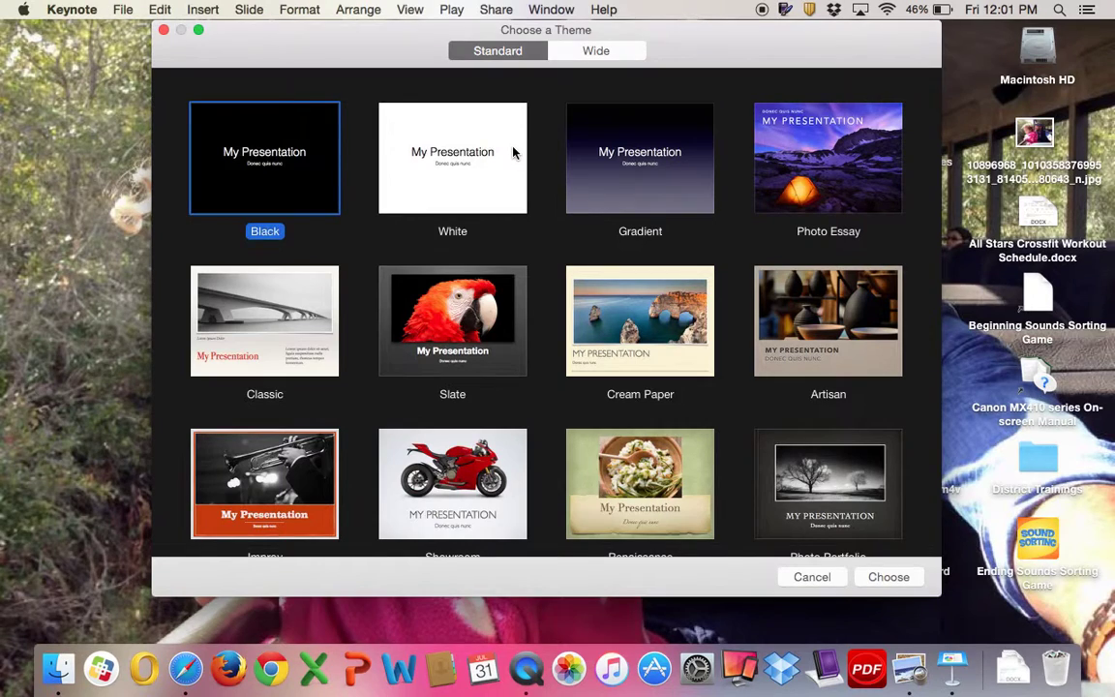
Create a presentation with the White theme and delete the title and subtitle placeholders from the first slide
{"action": "left_click", "coordinate": [912, 579]}
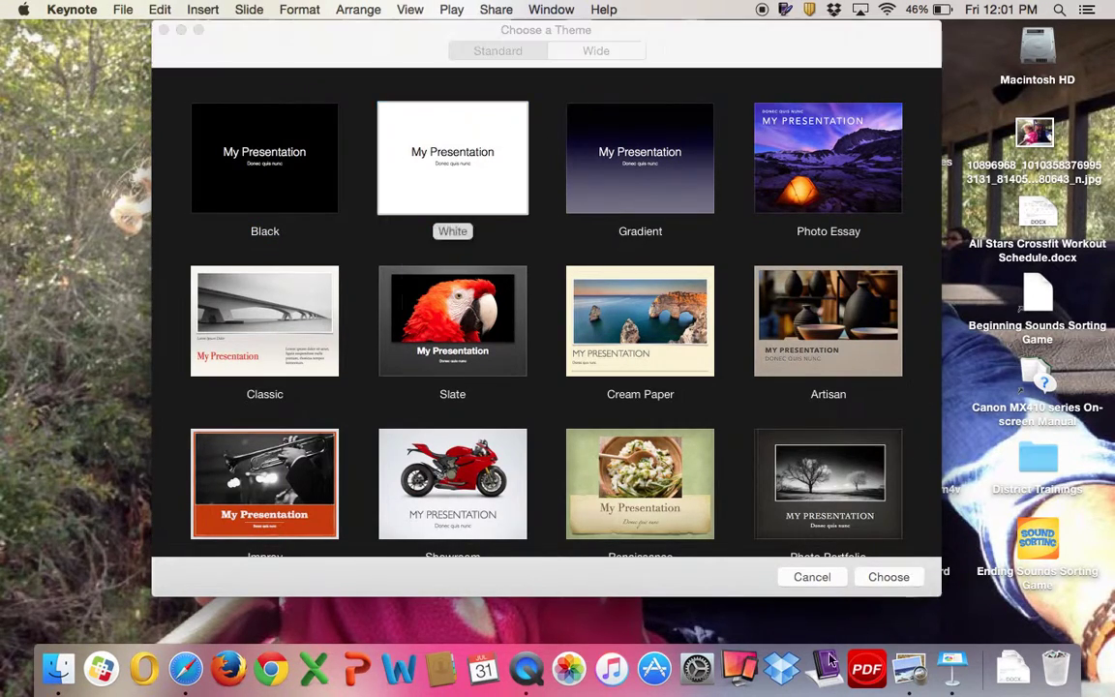
{"action": "left_click", "coordinate": [254, 342]}
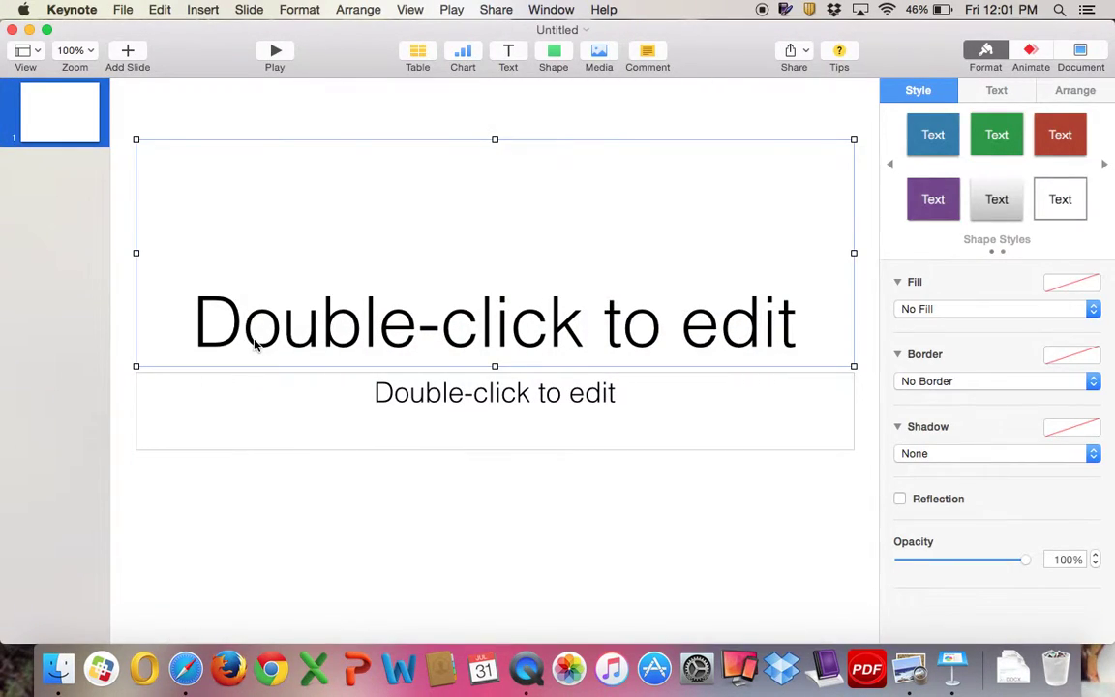
{"action": "key", "text": "Delete"}
{"action": "left_click", "coordinate": [251, 433]}
{"action": "key", "text": "Delete"}
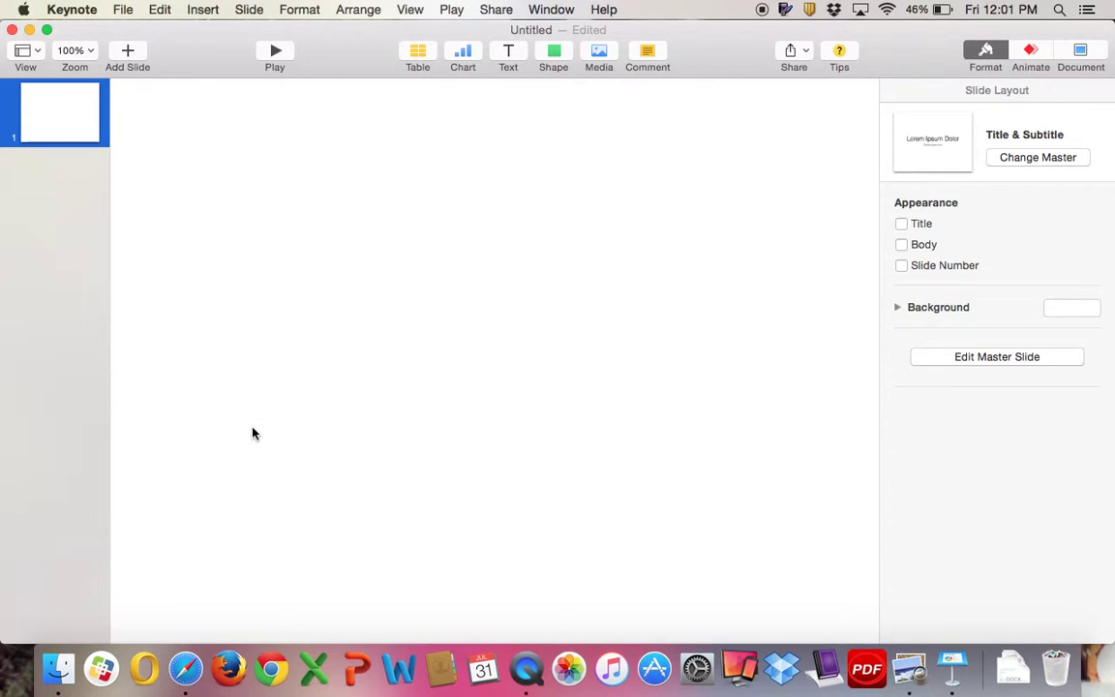
Add a square and a circle to the blank slide and place them side by side in its upper area
{"action": "left_click", "coordinate": [559, 56]}
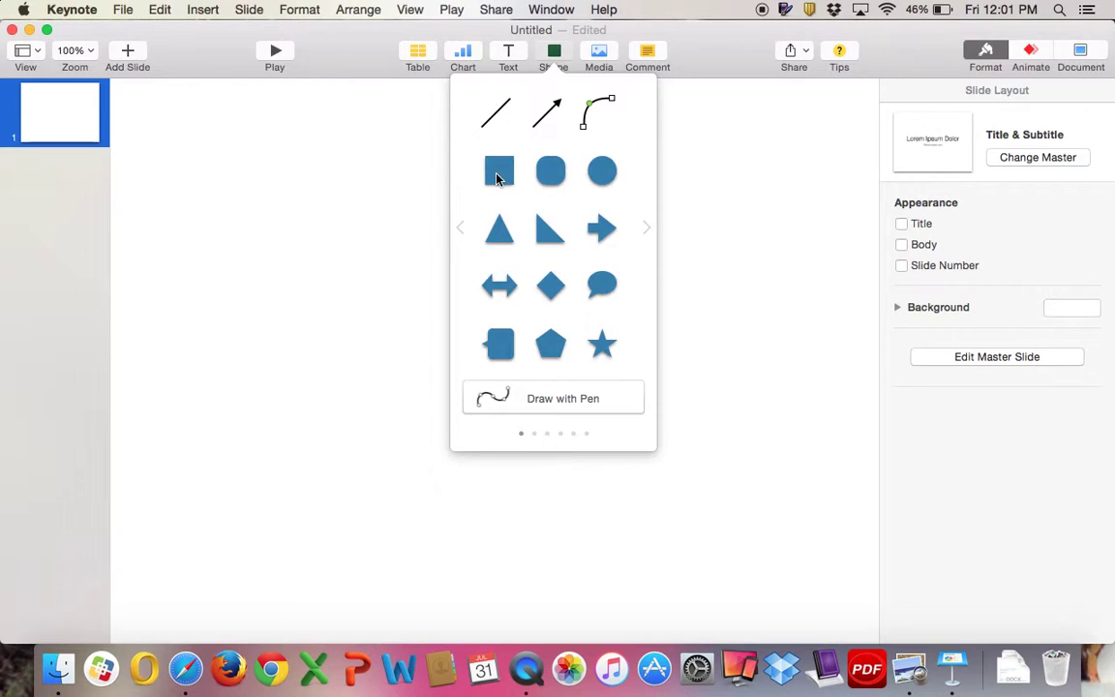
{"action": "left_click", "coordinate": [499, 174]}
{"action": "left_click", "coordinate": [547, 53]}
{"action": "left_click", "coordinate": [595, 177]}
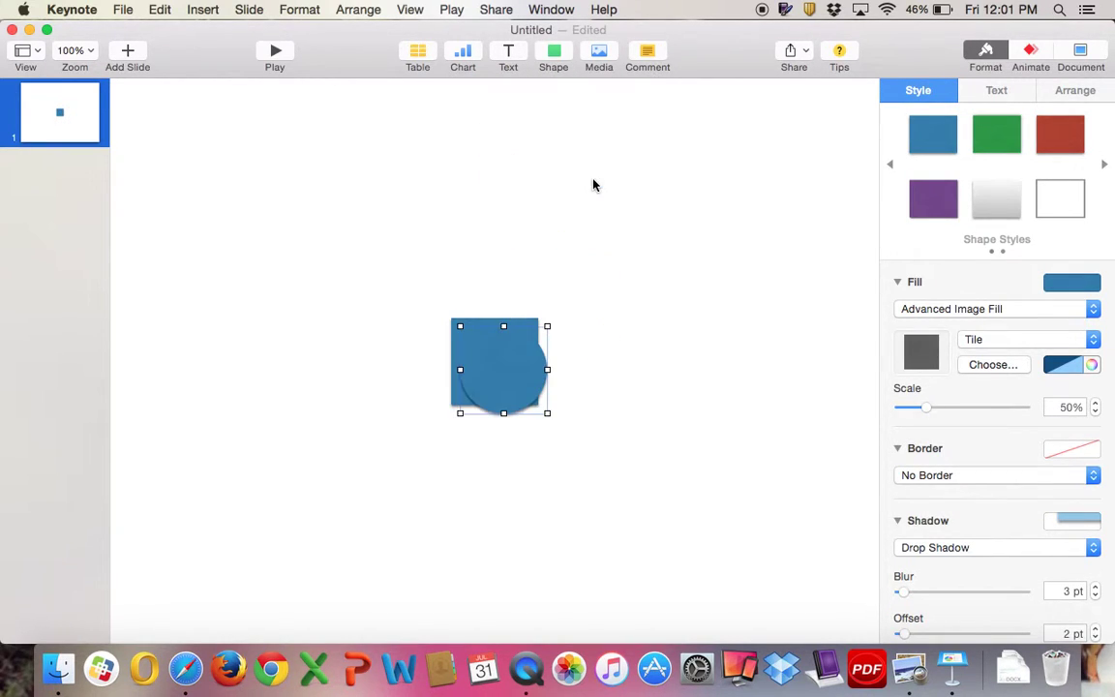
{"action": "left_click_drag", "start_coordinate": [458, 341], "coordinate": [193, 199]}
{"action": "left_click_drag", "start_coordinate": [506, 379], "coordinate": [420, 234]}
Remove the drop shadow from both the square and the circle by setting it to None
{"action": "left_click", "coordinate": [231, 234]}
{"action": "left_click", "coordinate": [965, 546]}
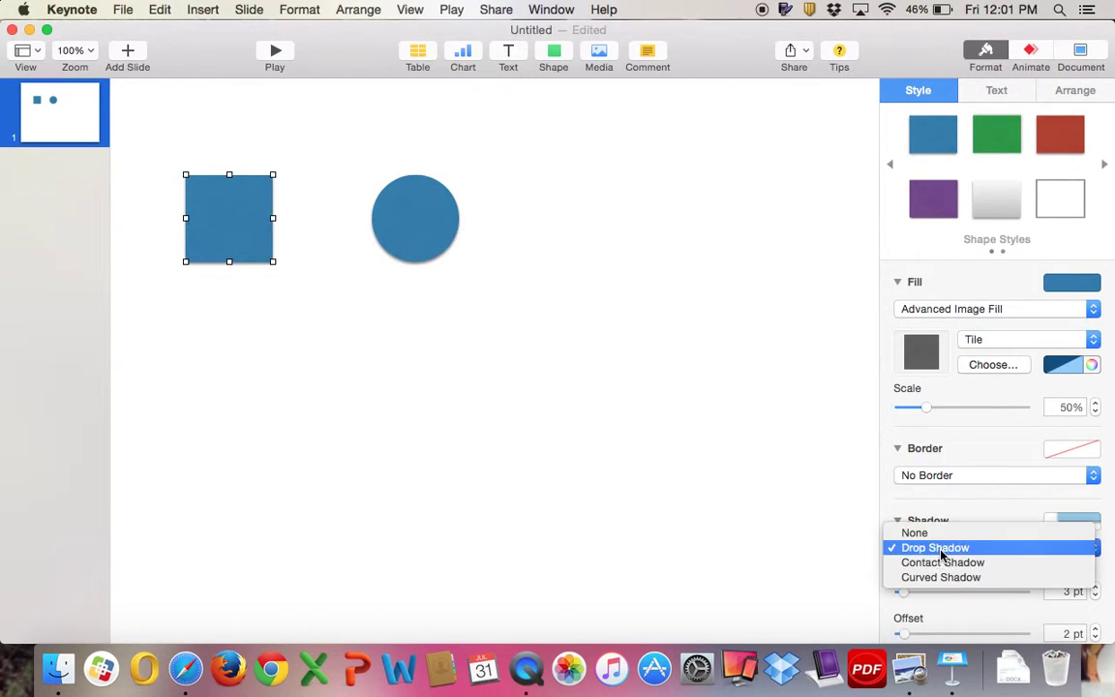
{"action": "left_click", "coordinate": [937, 531]}
{"action": "left_click", "coordinate": [435, 241]}
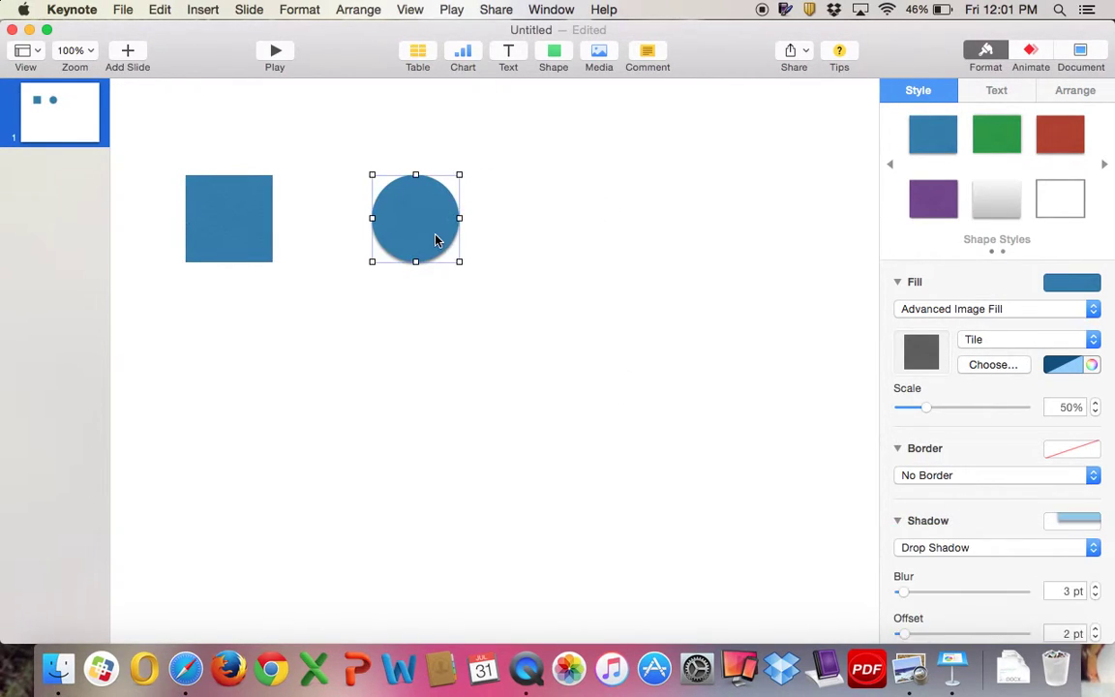
{"action": "left_click", "coordinate": [943, 546]}
{"action": "left_click", "coordinate": [946, 534]}
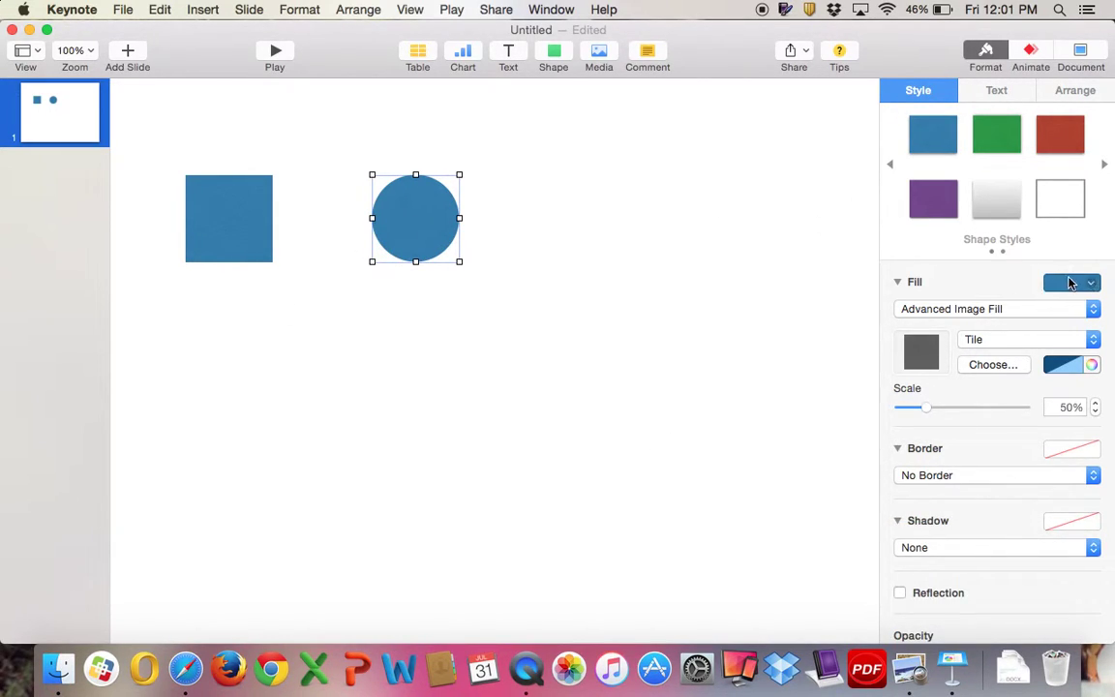
Fill the circle with the green gradient and brighten the gradient's upper colour to a lighter green
{"action": "left_click", "coordinate": [1070, 282]}
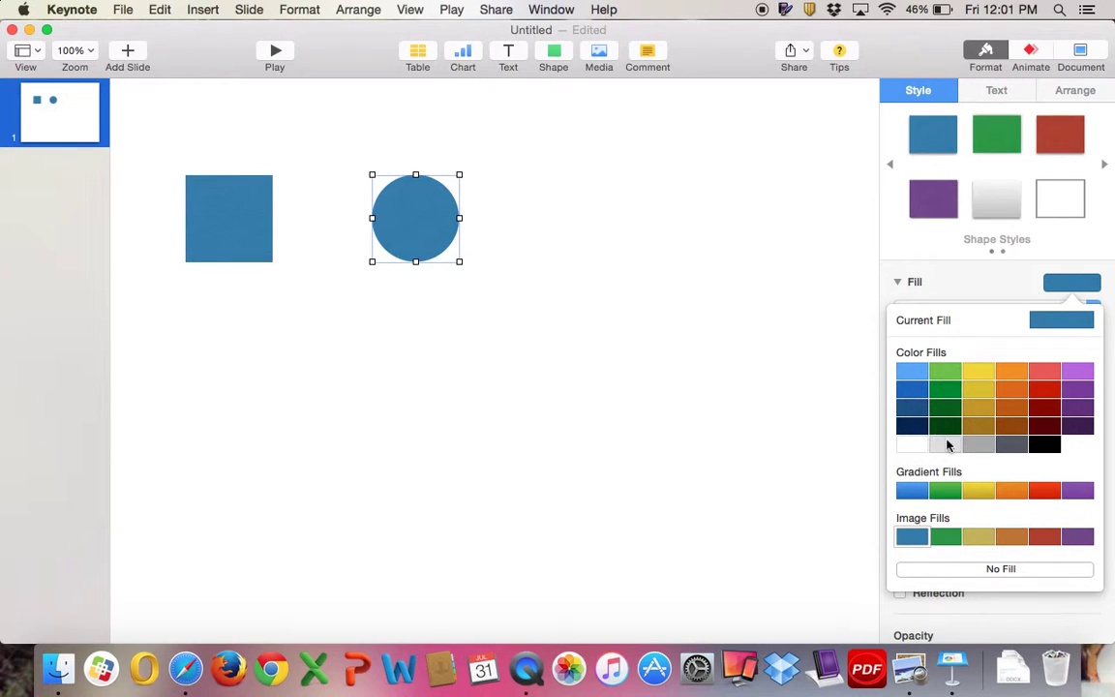
{"action": "left_click", "coordinate": [946, 493]}
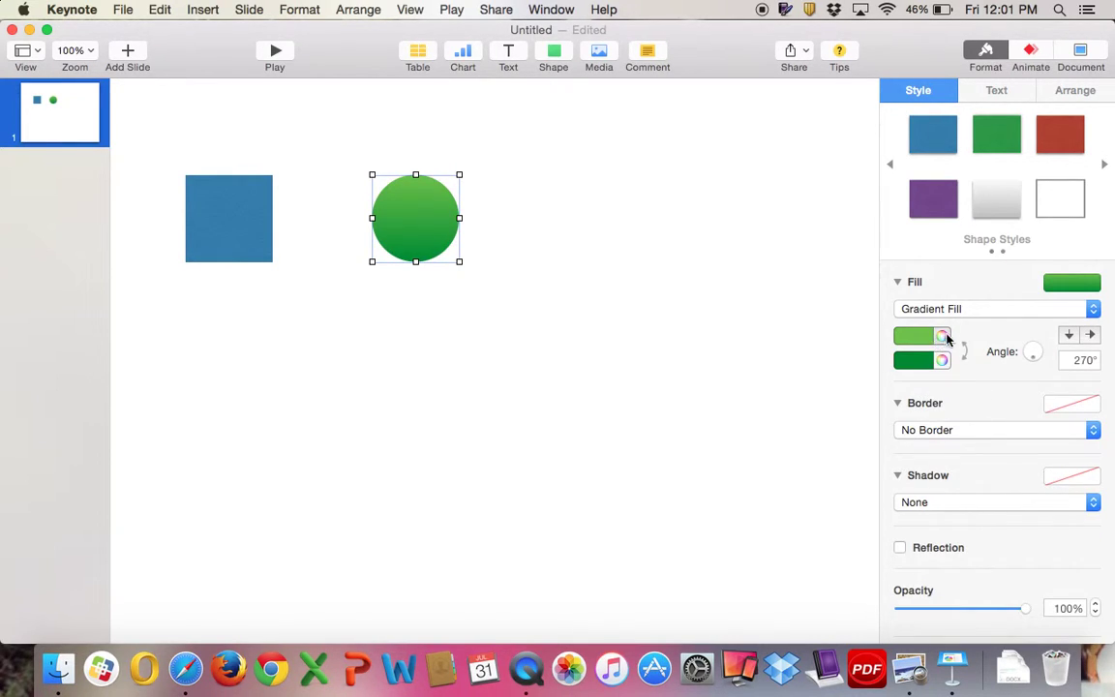
{"action": "left_click", "coordinate": [941, 336]}
{"action": "left_click_drag", "start_coordinate": [227, 496], "coordinate": [199, 496]}
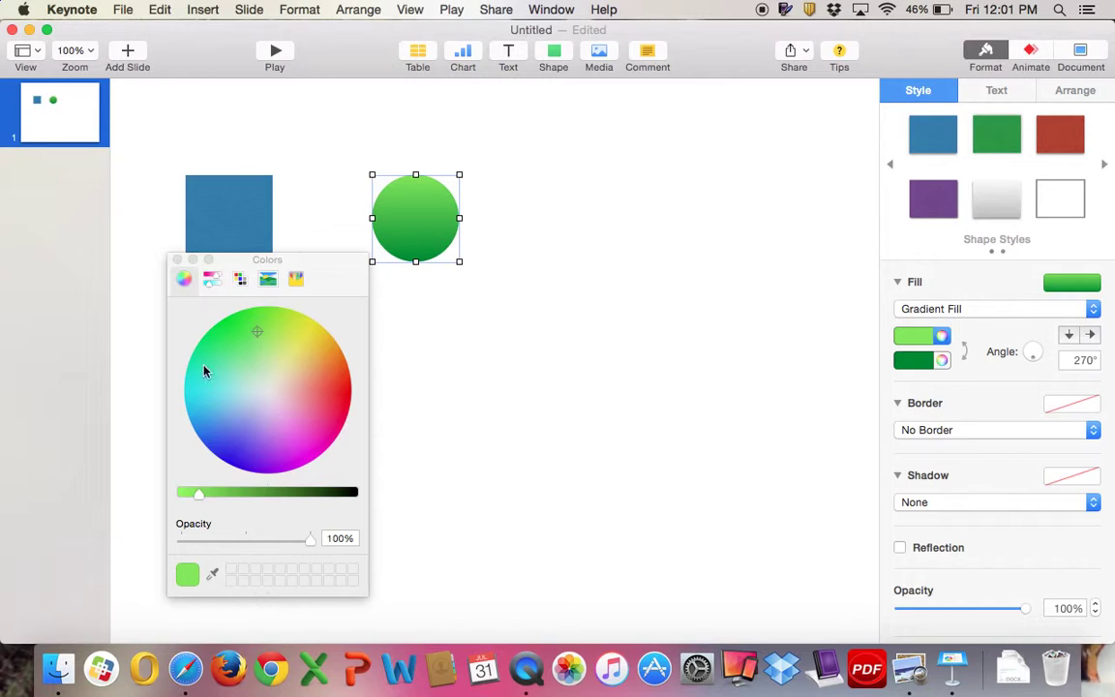
{"action": "left_click", "coordinate": [176, 260]}
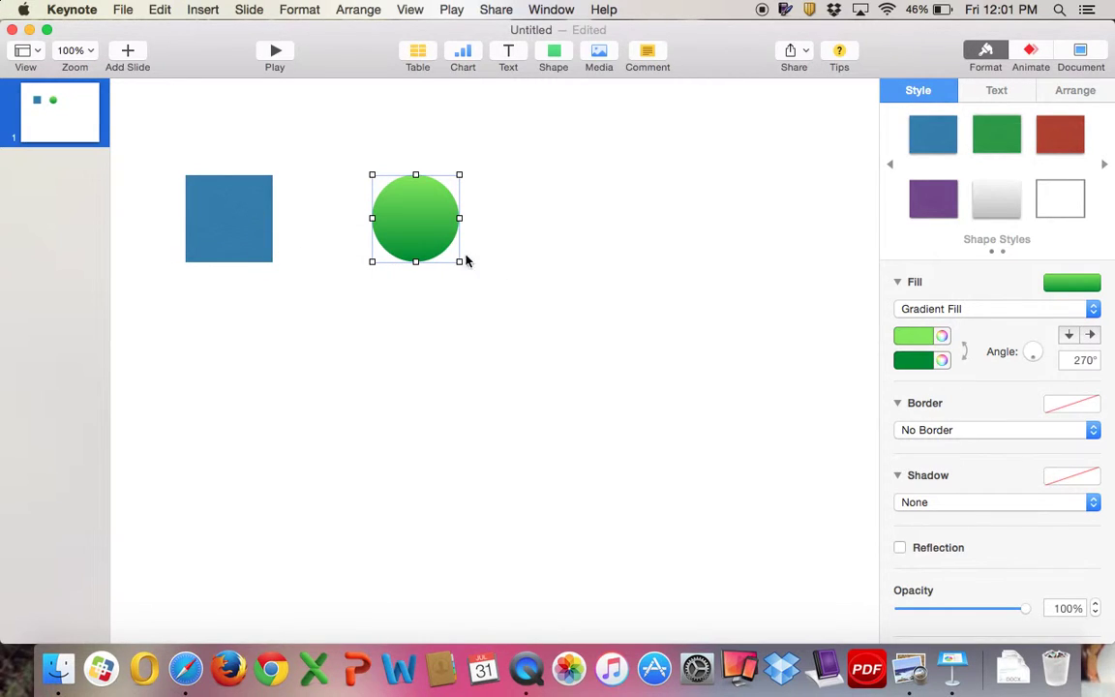
Give the blue square a Picture Frame border in the style with a strip of tape along its upper edge
{"action": "left_click", "coordinate": [224, 225]}
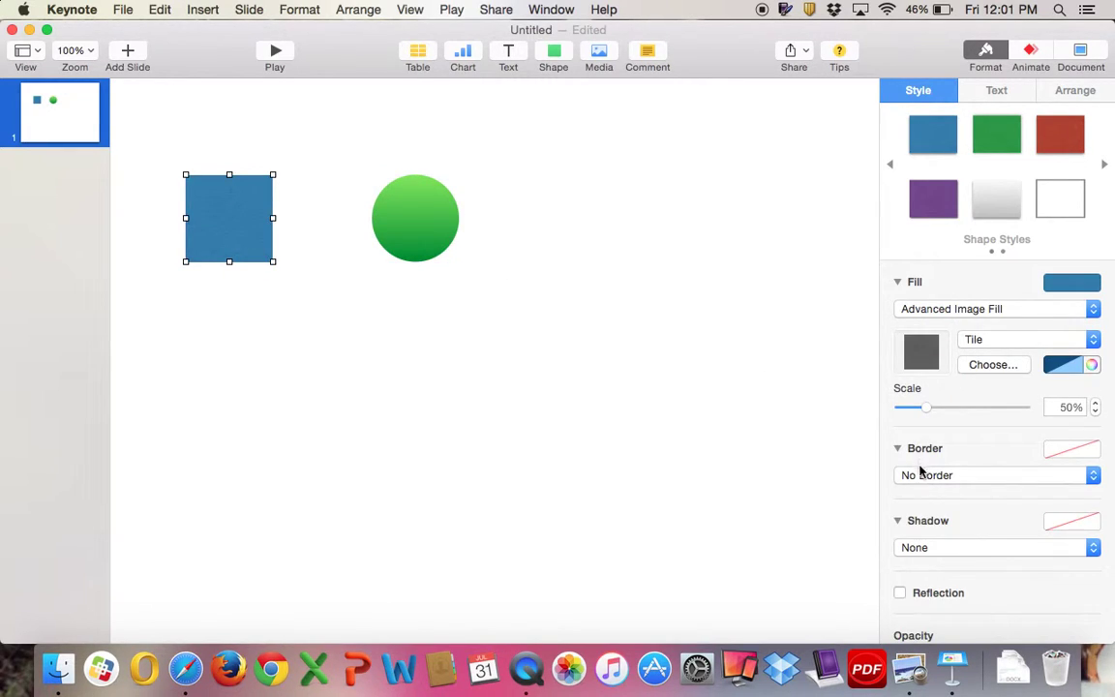
{"action": "left_click", "coordinate": [919, 474]}
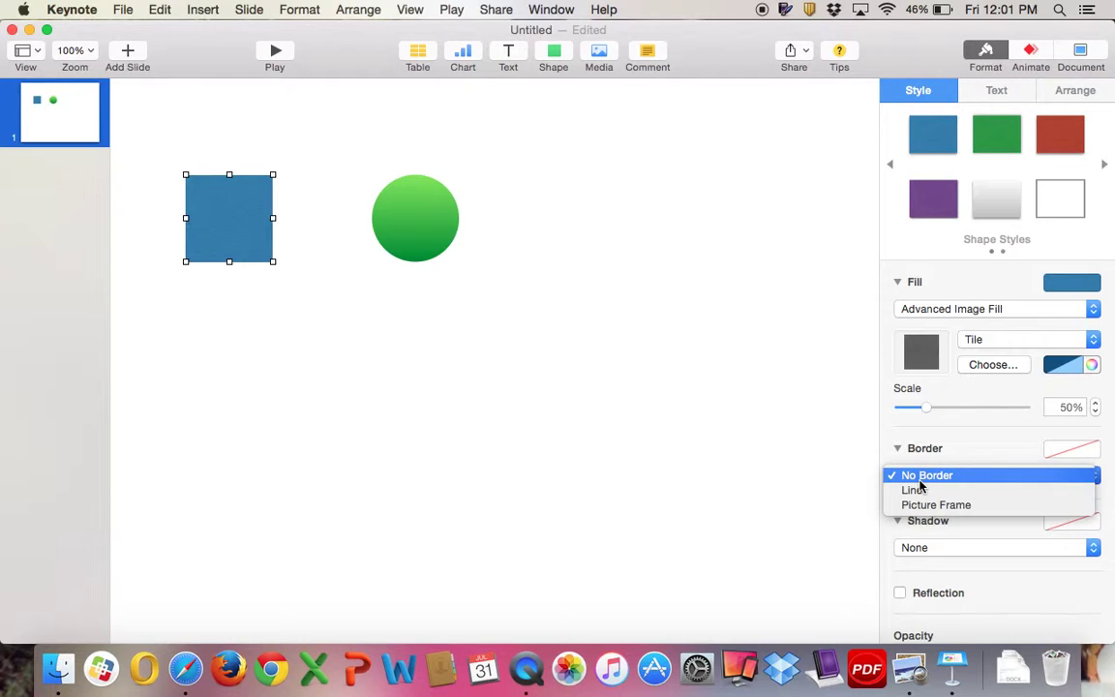
{"action": "left_click", "coordinate": [916, 504]}
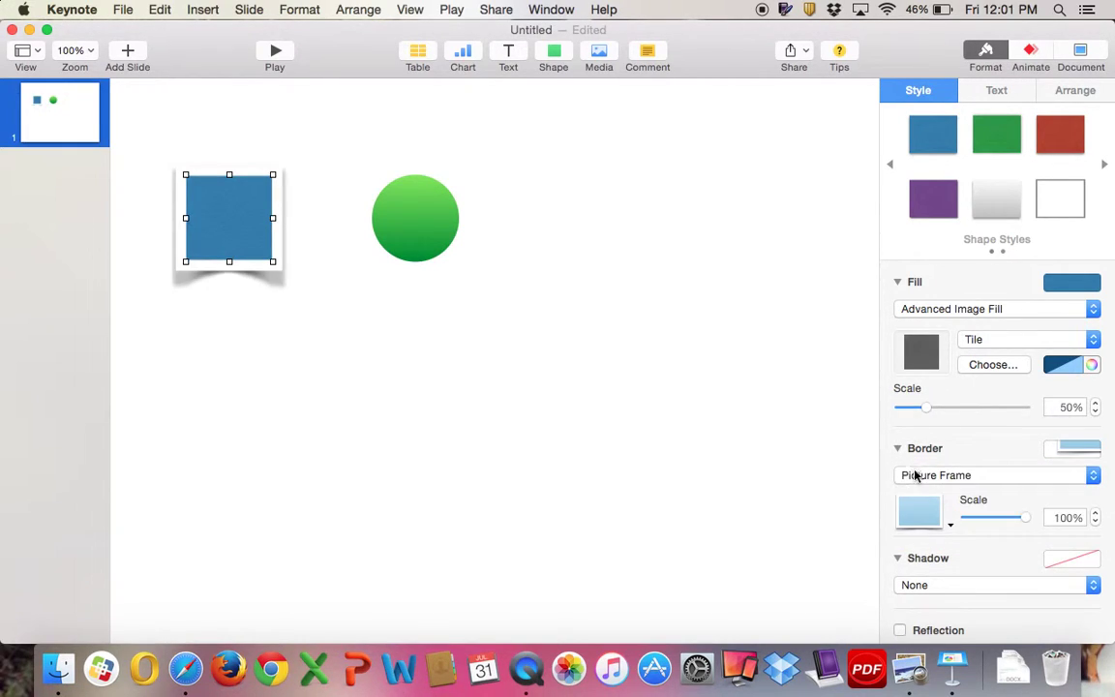
{"action": "left_click", "coordinate": [920, 513]}
{"action": "left_click", "coordinate": [863, 376]}
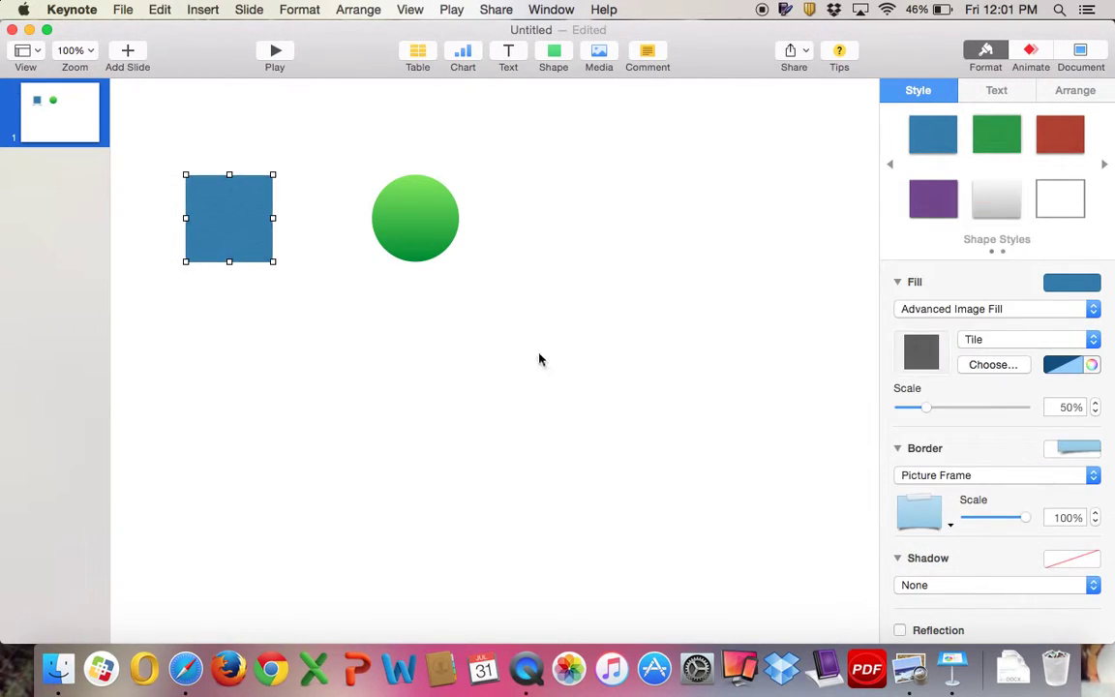
Enlarge the blue square and the green circle to similar sizes, shifting the circle aside so they do not overlap
{"action": "left_click_drag", "start_coordinate": [271, 262], "coordinate": [352, 327]}
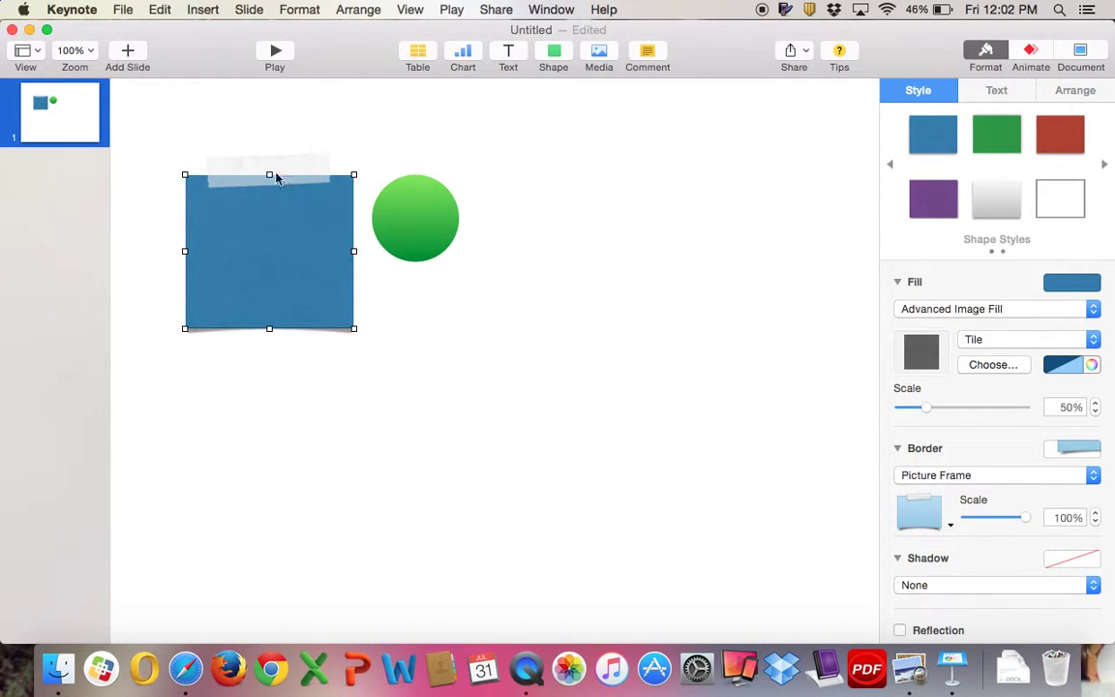
{"action": "left_click_drag", "start_coordinate": [424, 219], "coordinate": [448, 216]}
{"action": "left_click_drag", "start_coordinate": [479, 259], "coordinate": [563, 344]}
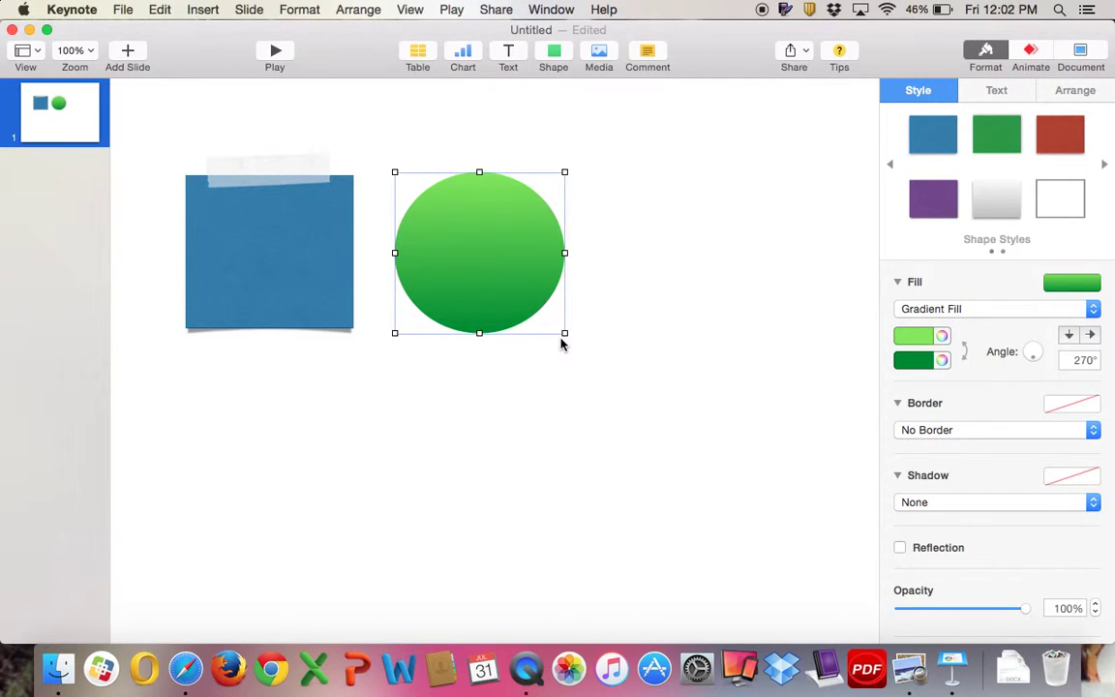
Add a text box over the blue square reading "2nd Grade" and "Page" on two lines
{"action": "left_click", "coordinate": [508, 53]}
{"action": "left_click_drag", "start_coordinate": [493, 362], "coordinate": [257, 258]}
{"action": "key", "text": "Delete"}
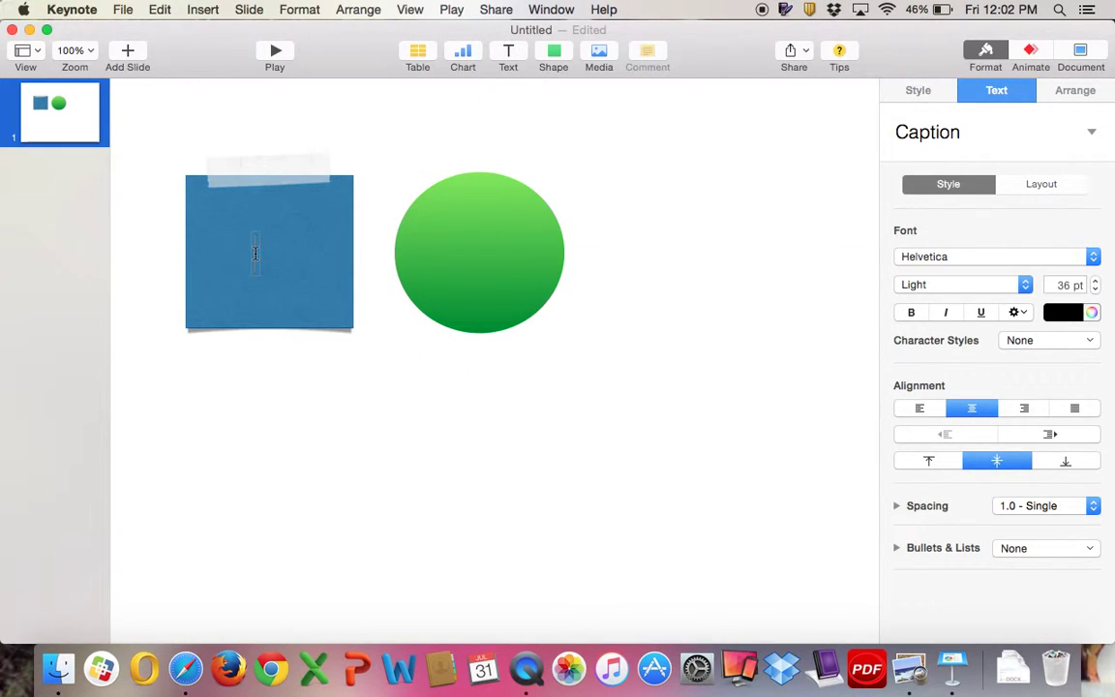
{"action": "type", "text": "2nd Grade"}
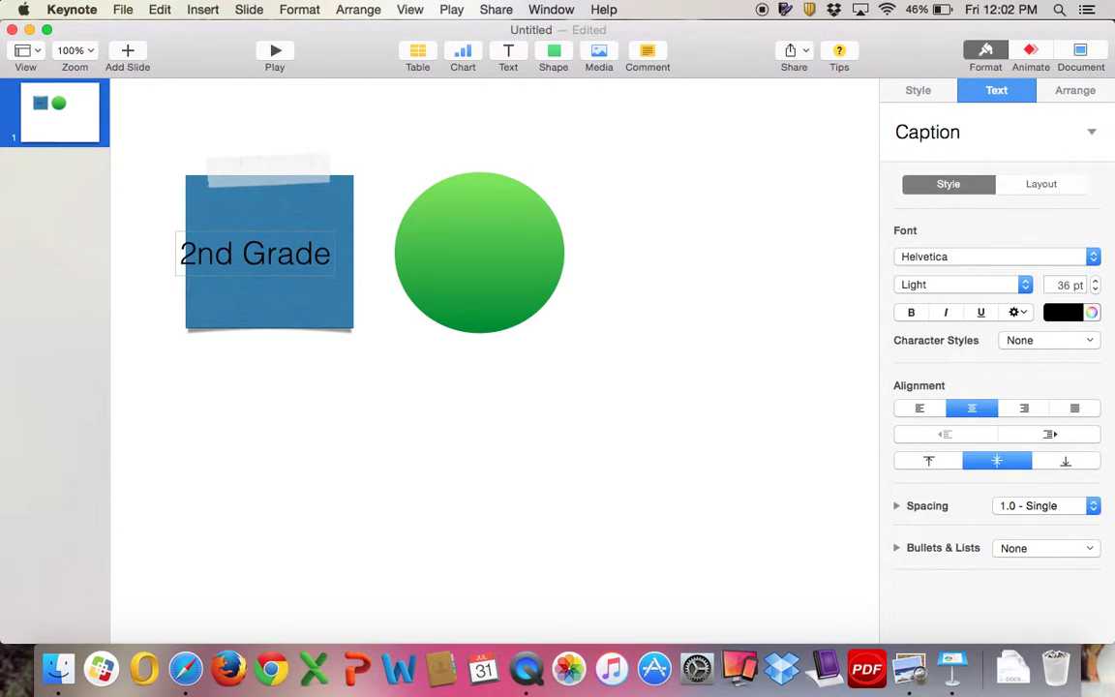
{"action": "key", "text": "Return"}
{"action": "type", "text": "Page"}
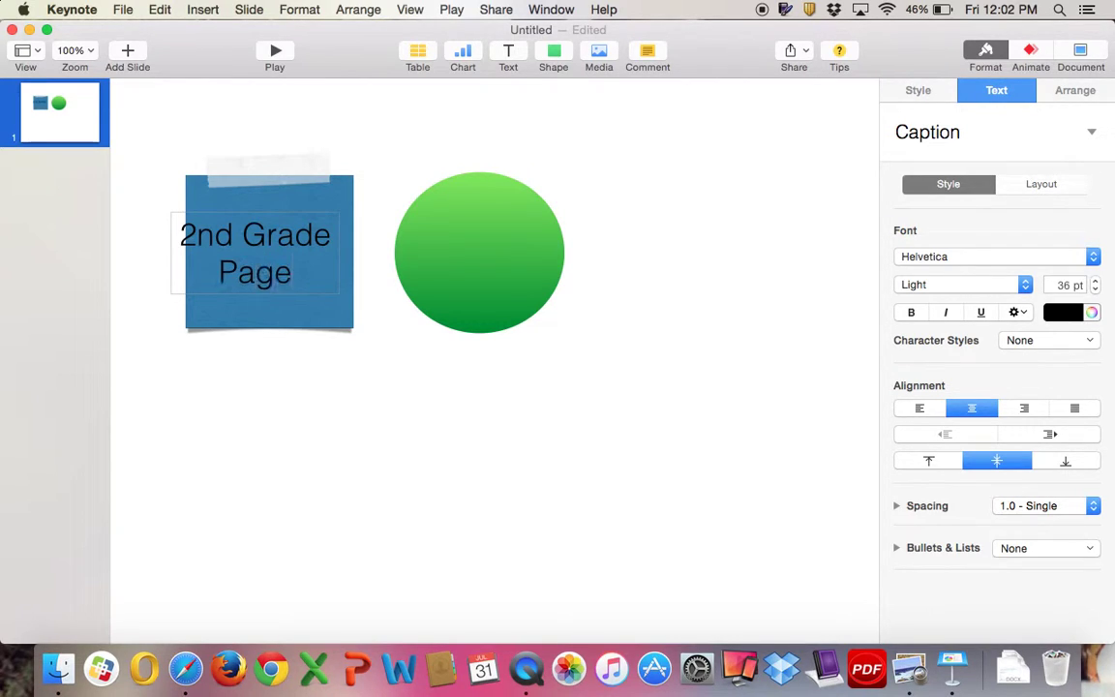
{"action": "left_click", "coordinate": [328, 282]}
Centre the "2nd Grade Page" text on the square and format it in white Harrington
{"action": "left_click_drag", "start_coordinate": [346, 293], "coordinate": [187, 222]}
{"action": "left_click", "coordinate": [1091, 256]}
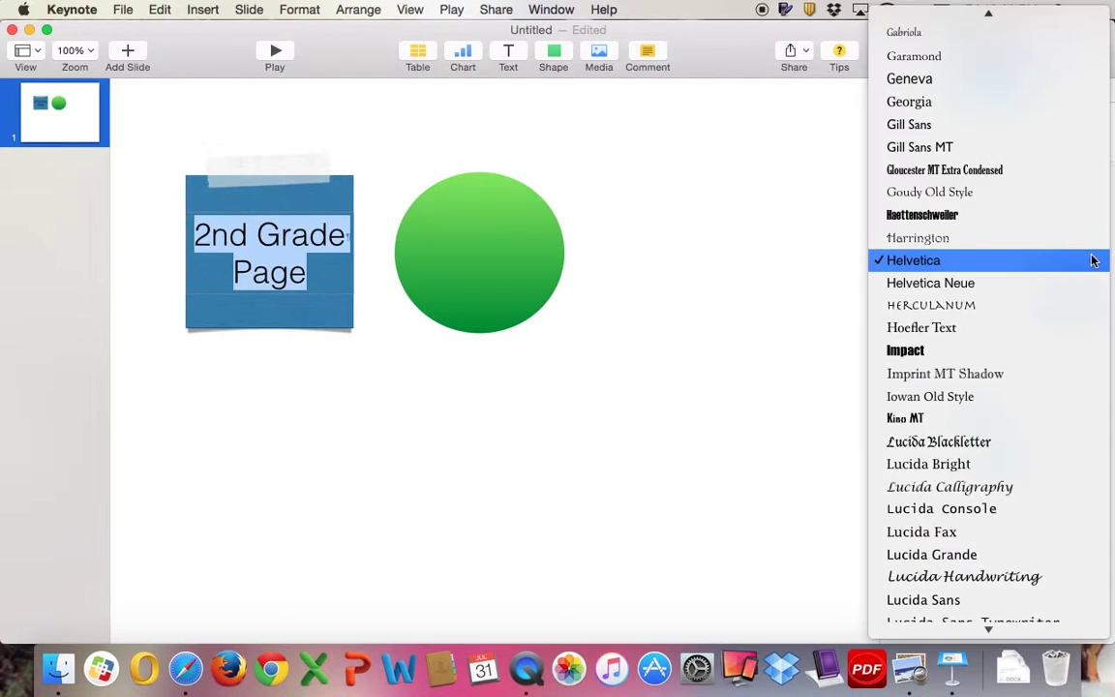
{"action": "left_click", "coordinate": [1025, 238]}
{"action": "left_click", "coordinate": [1063, 311]}
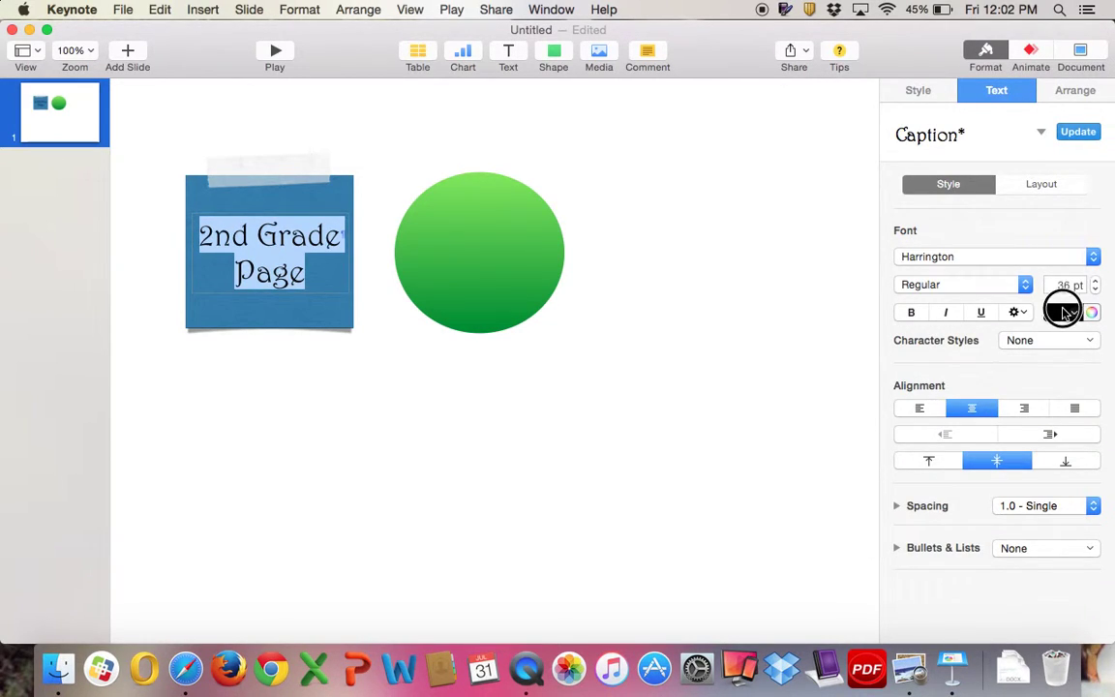
{"action": "left_click", "coordinate": [920, 420]}
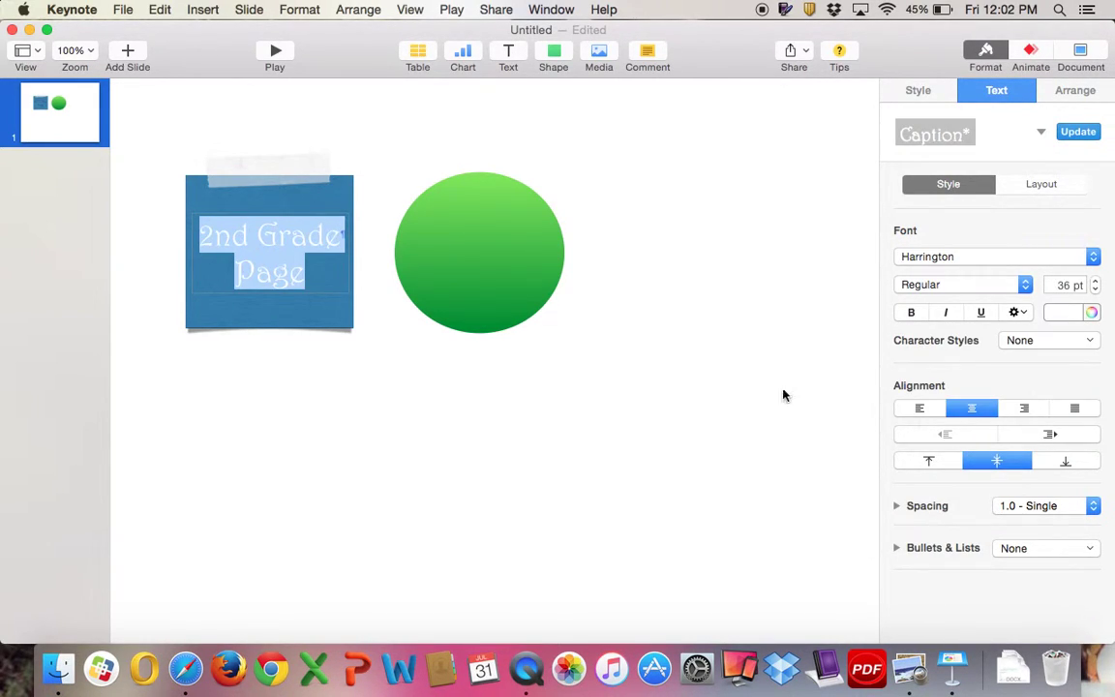
Add a text box reading "Facebook" and centre it on the green circle
{"action": "left_click", "coordinate": [481, 269]}
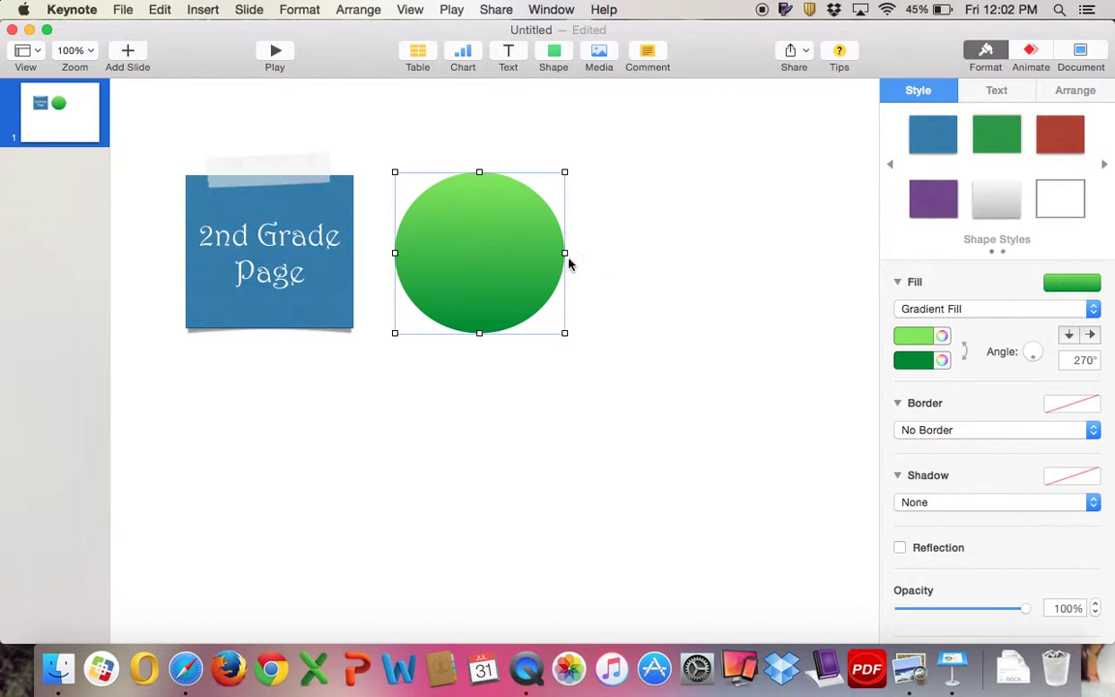
{"action": "left_click", "coordinate": [504, 52]}
{"action": "left_click_drag", "start_coordinate": [494, 363], "coordinate": [459, 250]}
{"action": "double_click", "coordinate": [460, 250]}
{"action": "type", "text": "Facebook"}
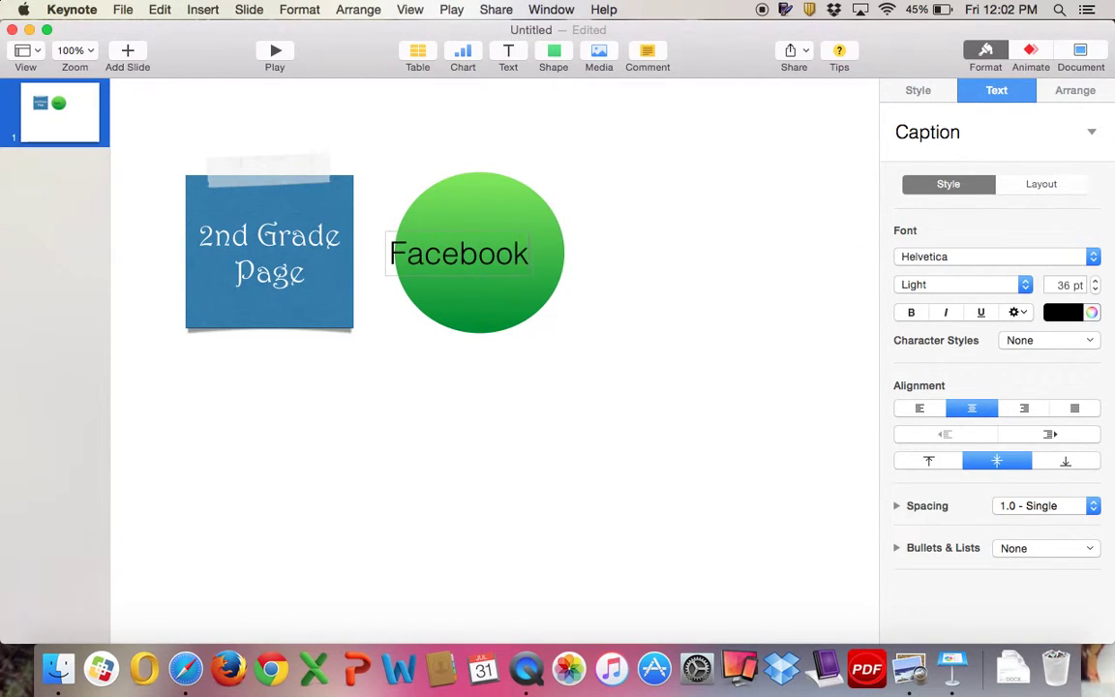
{"action": "left_click_drag", "start_coordinate": [390, 250], "coordinate": [461, 249]}
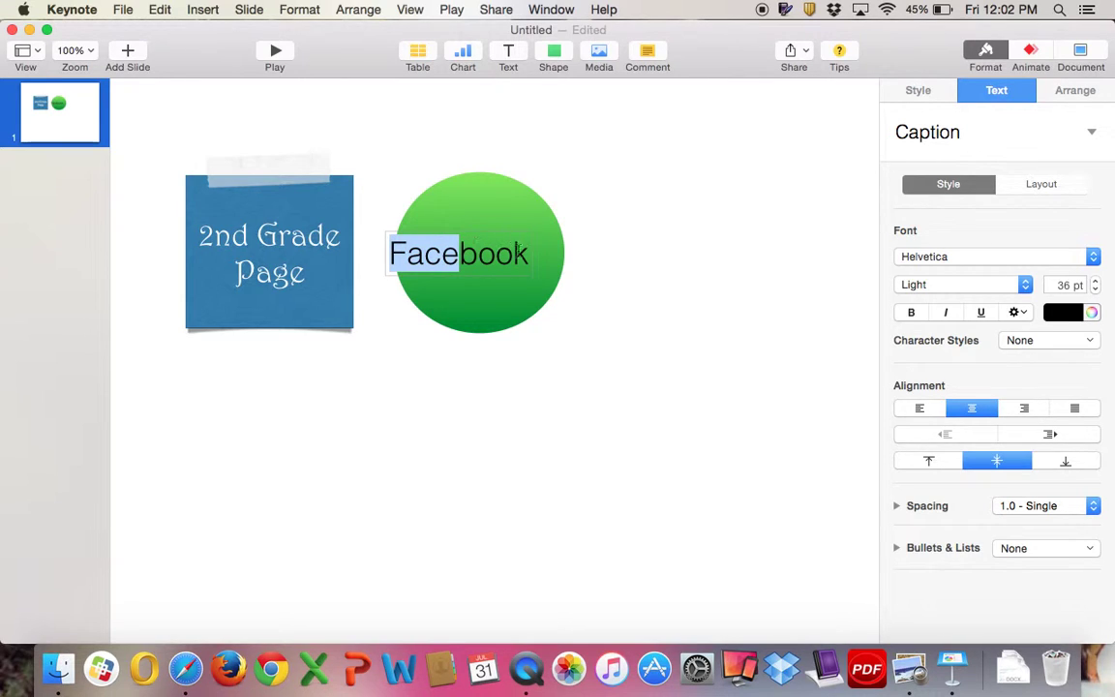
{"action": "left_click_drag", "start_coordinate": [532, 260], "coordinate": [550, 255]}
Set the "Facebook" text to the Harrington font in white and deselect it
{"action": "left_click", "coordinate": [526, 260]}
{"action": "double_click", "coordinate": [526, 259]}
{"action": "left_click", "coordinate": [1000, 262]}
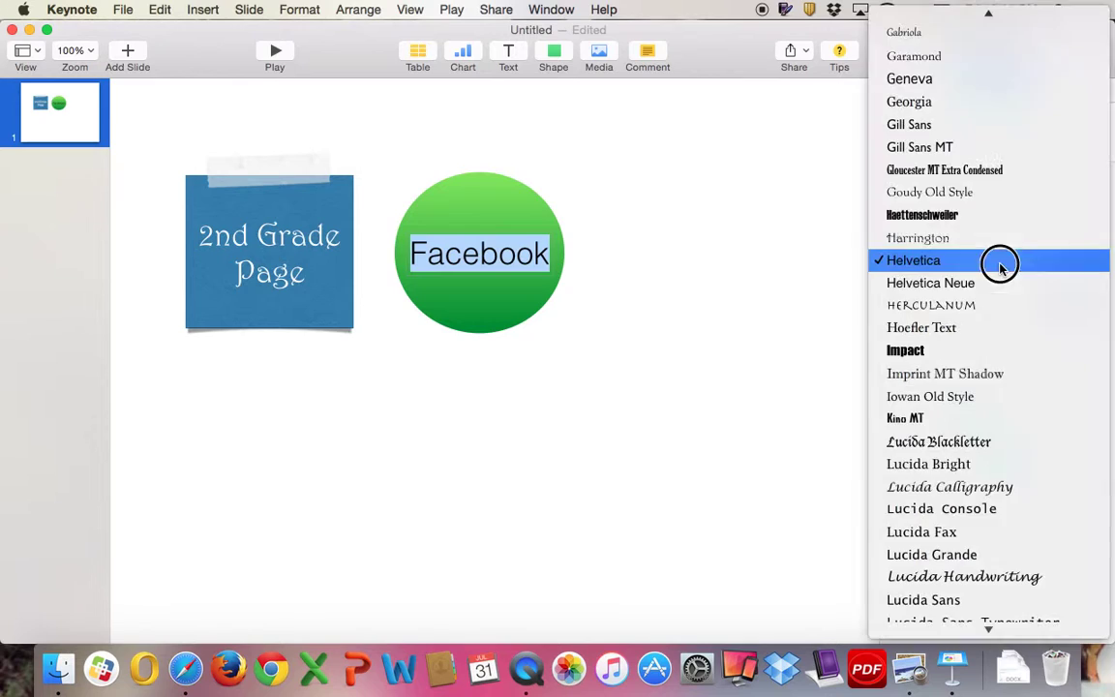
{"action": "left_click", "coordinate": [973, 239]}
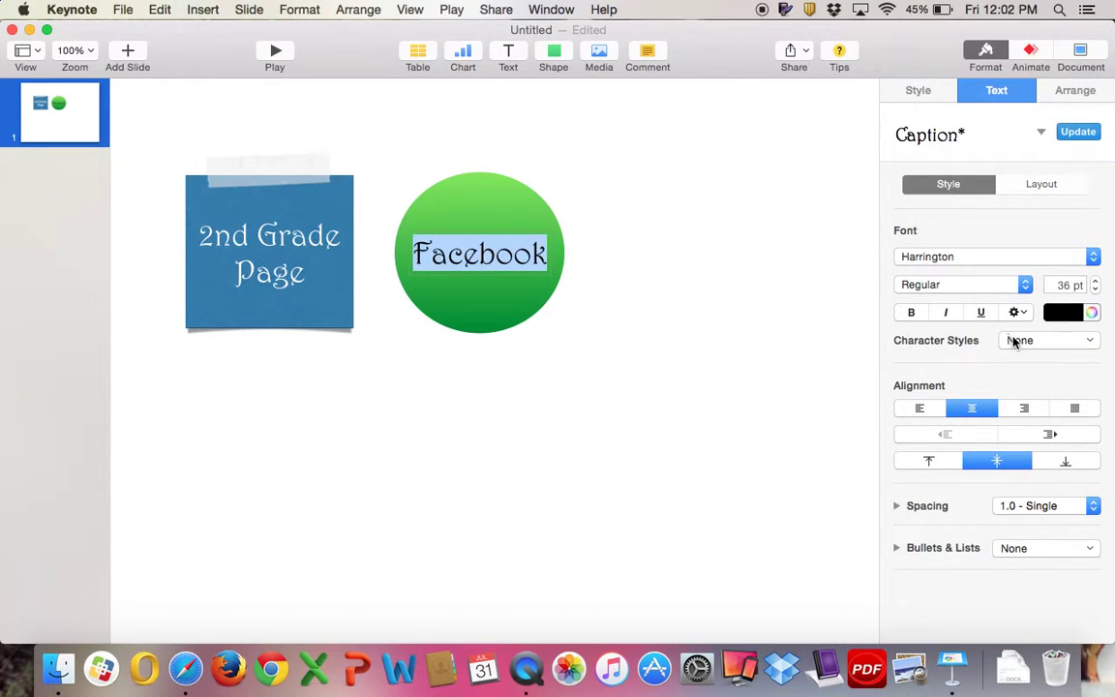
{"action": "left_click", "coordinate": [1063, 312]}
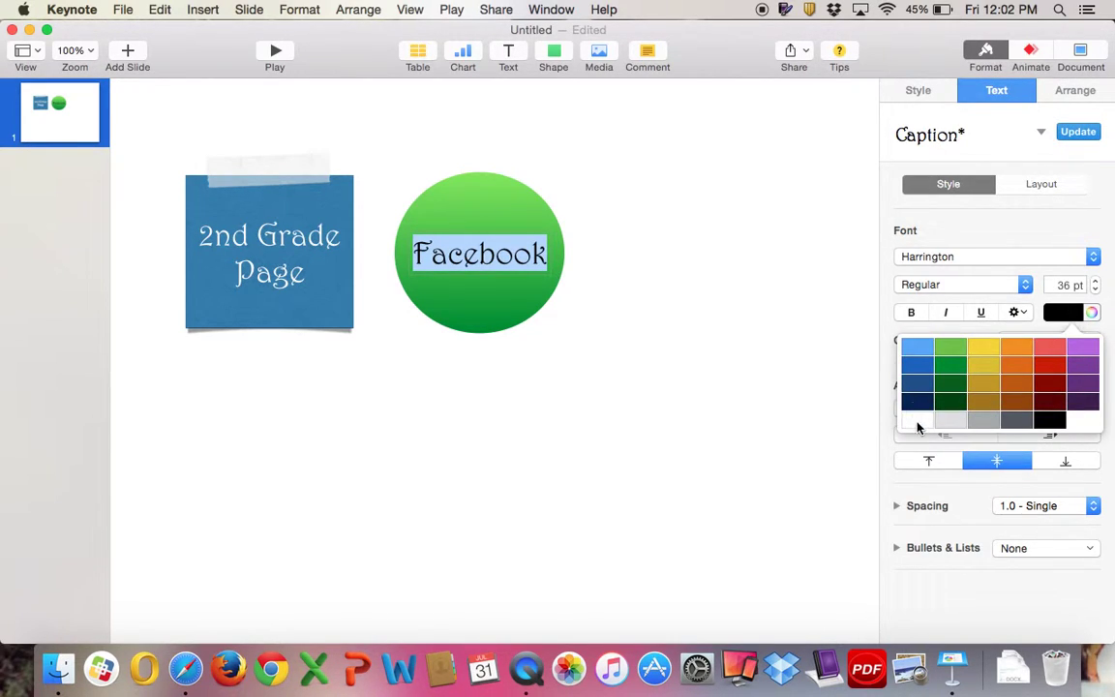
{"action": "left_click", "coordinate": [919, 427]}
{"action": "left_click", "coordinate": [569, 405]}
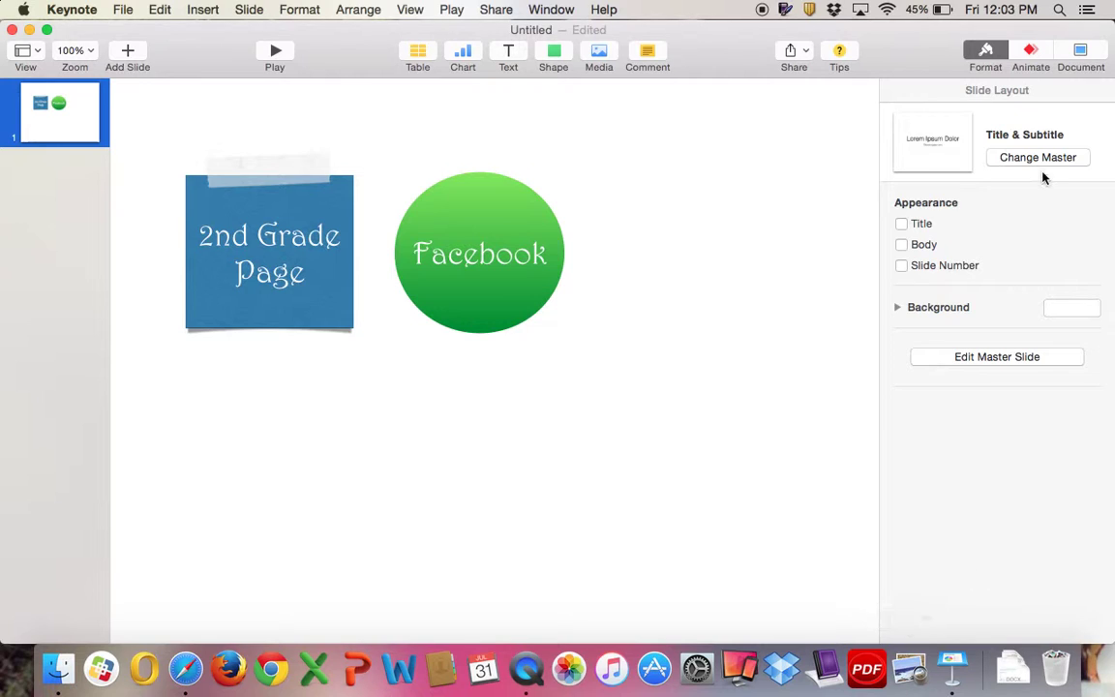
Find the Preview application with the system search and open it
{"action": "left_click", "coordinate": [1061, 9]}
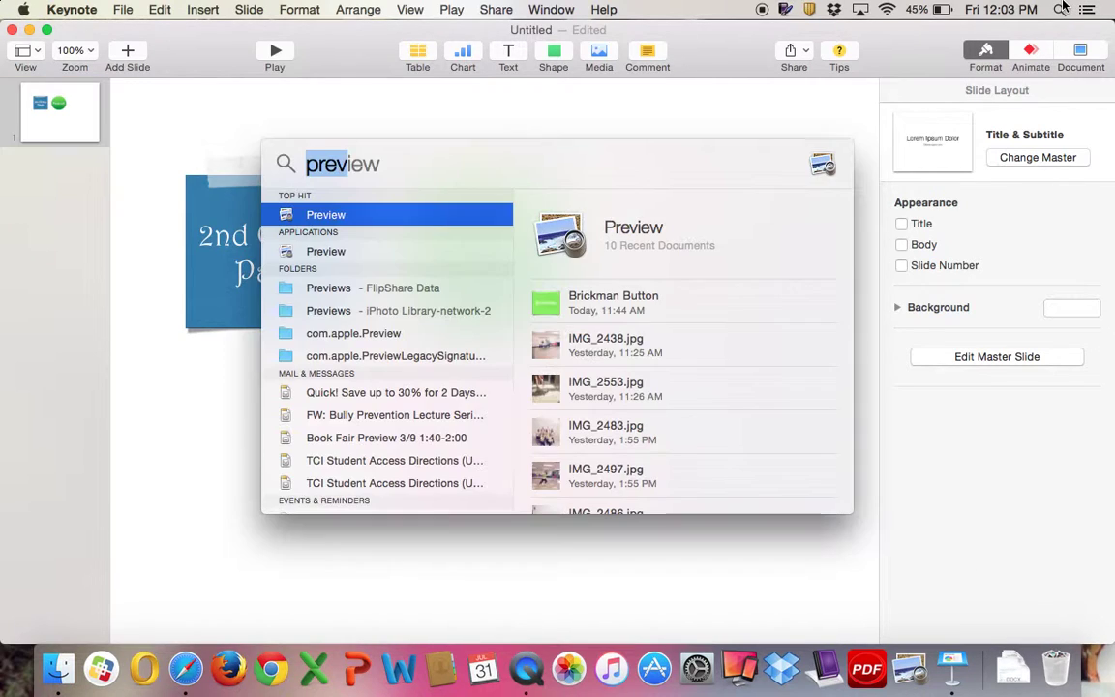
{"action": "left_click", "coordinate": [310, 223]}
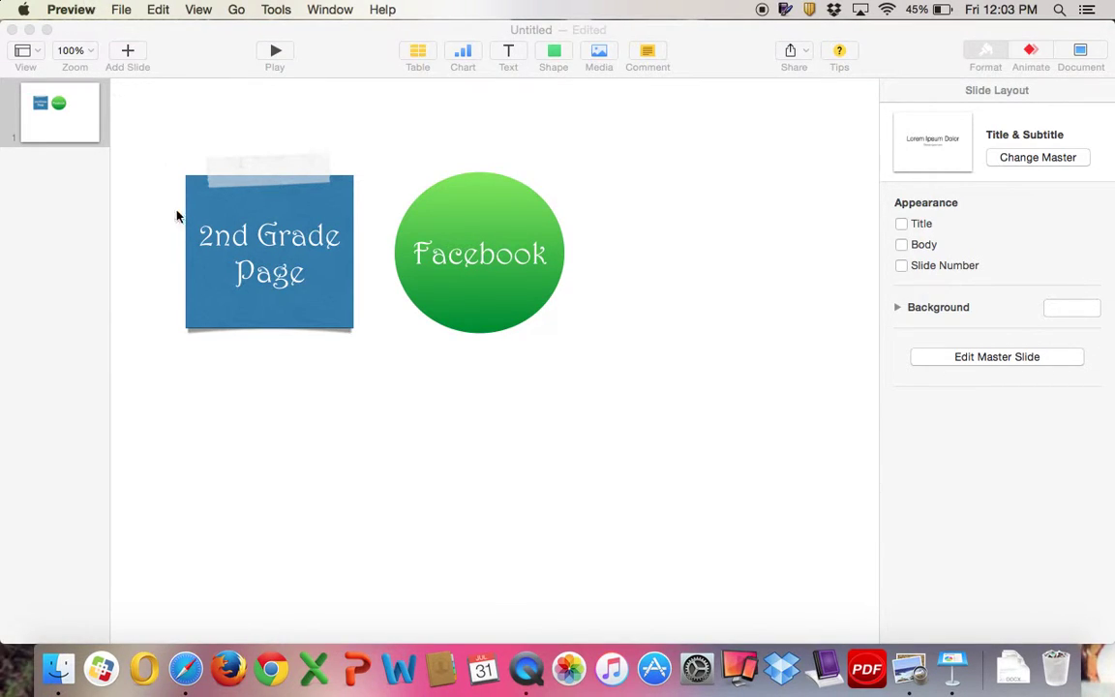
Copy the blue "2nd Grade Page" square together with its text and create a new Preview image from the clipboard
{"action": "left_click", "coordinate": [161, 133]}
{"action": "left_click_drag", "start_coordinate": [161, 134], "coordinate": [381, 364]}
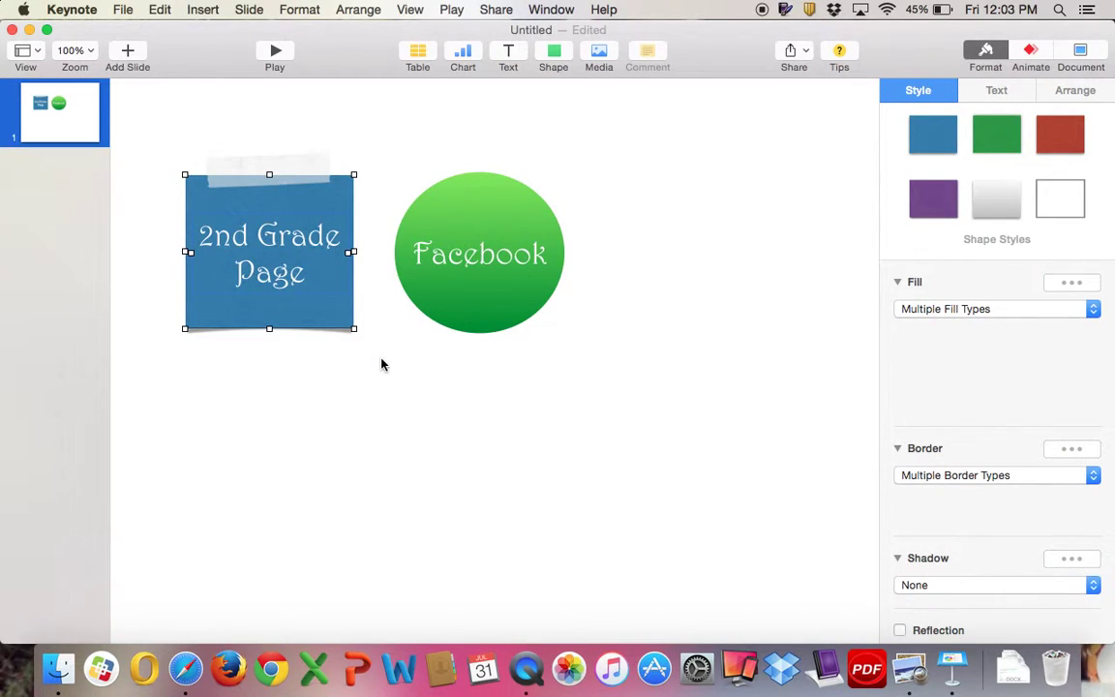
{"action": "left_click", "coordinate": [160, 9]}
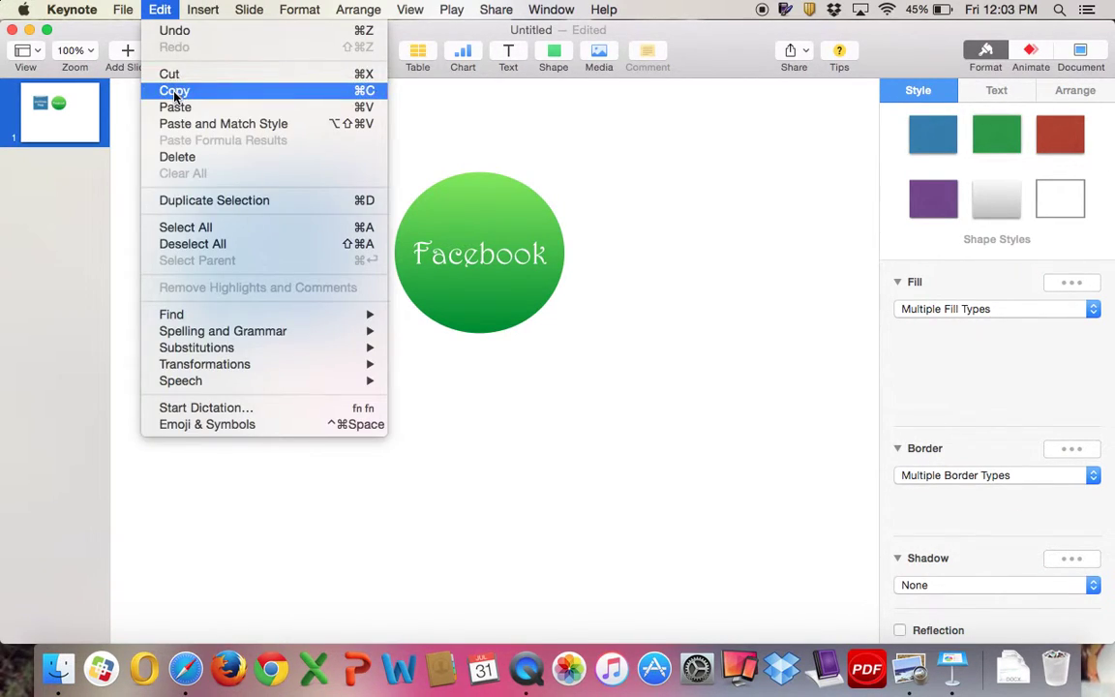
{"action": "left_click", "coordinate": [174, 91]}
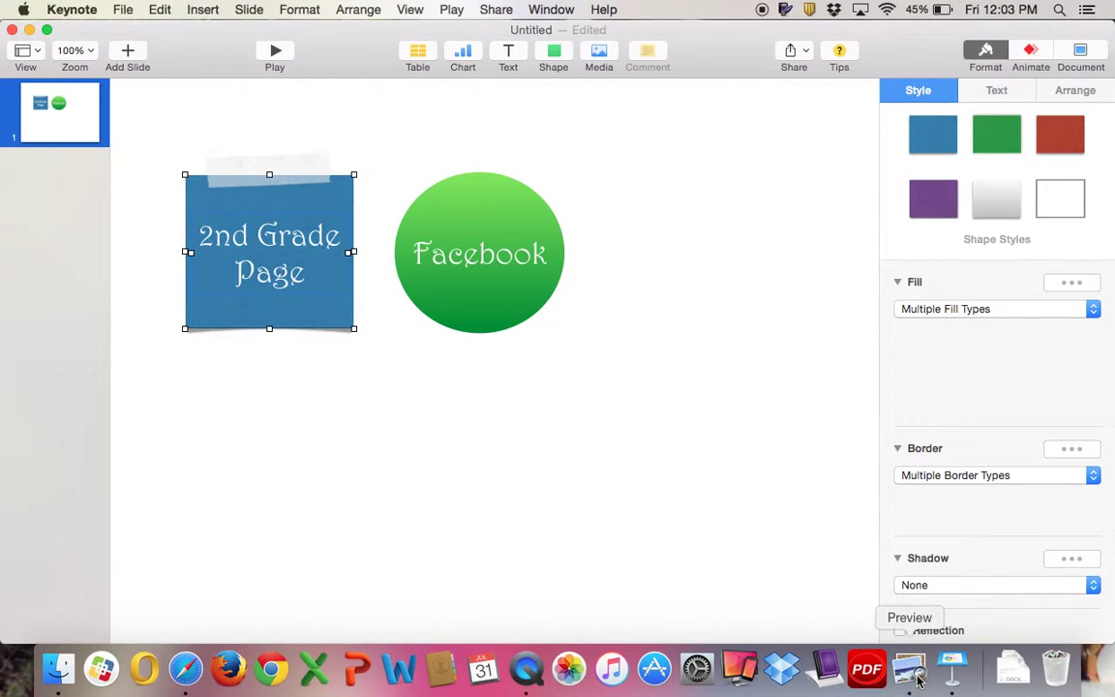
{"action": "left_click", "coordinate": [910, 670]}
{"action": "left_click", "coordinate": [121, 9]}
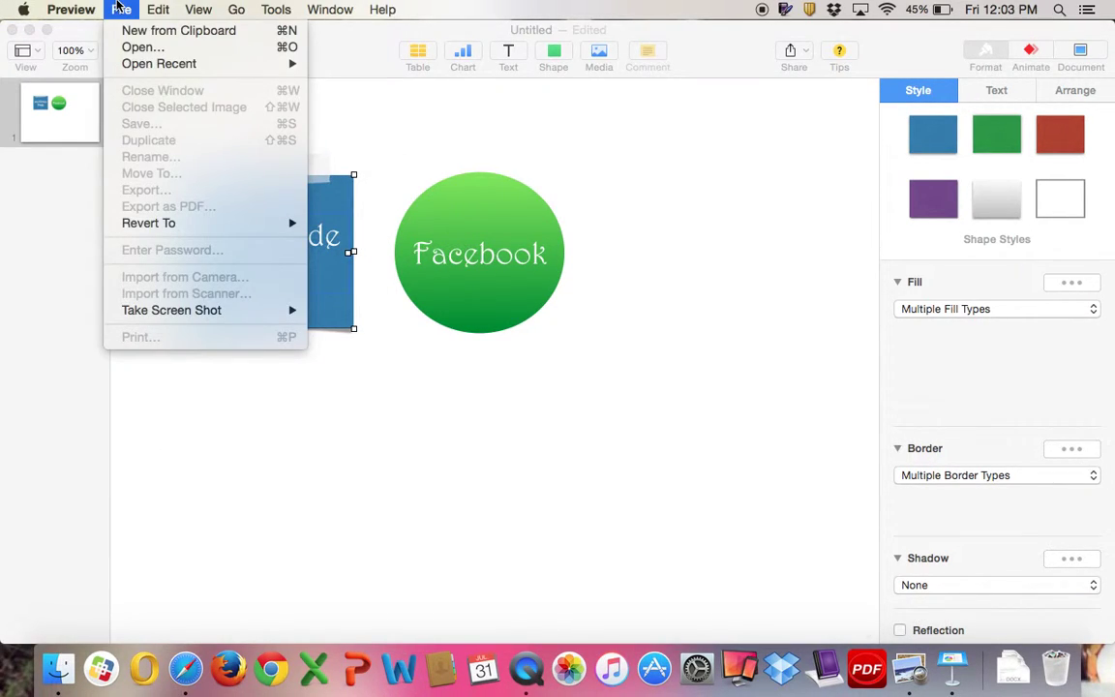
{"action": "left_click", "coordinate": [128, 30]}
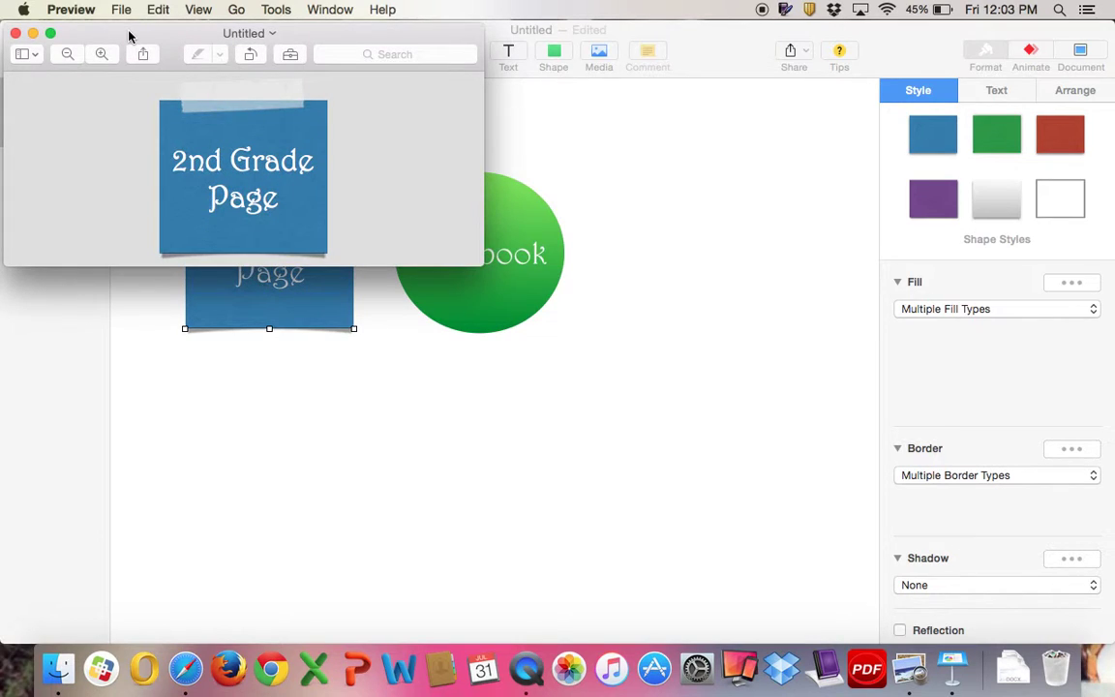
Save the blue square image to the Desktop as a PNG named "2nd Grd Button" and close it
{"action": "left_click", "coordinate": [121, 11]}
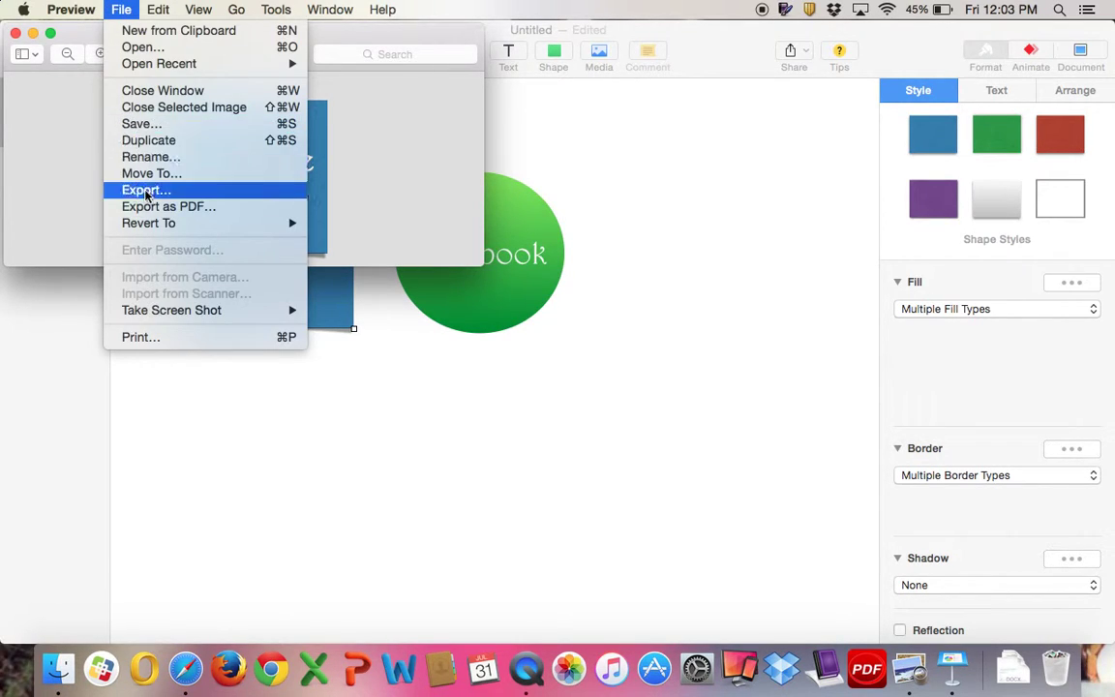
{"action": "left_click", "coordinate": [145, 126]}
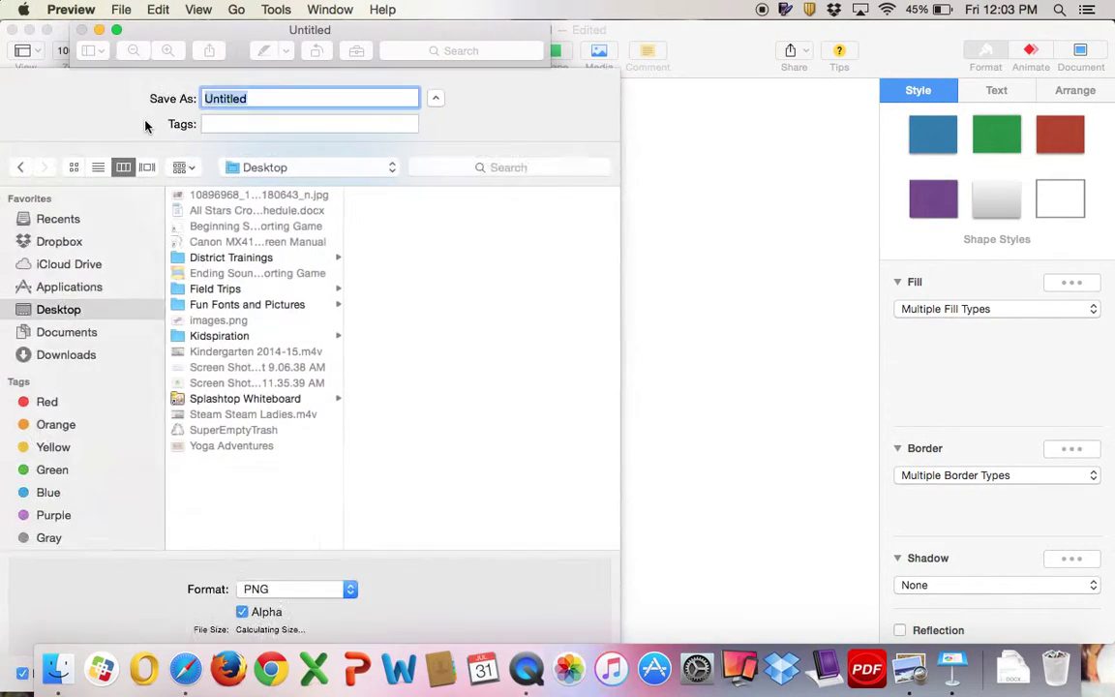
{"action": "type", "text": "2nd Grd Button"}
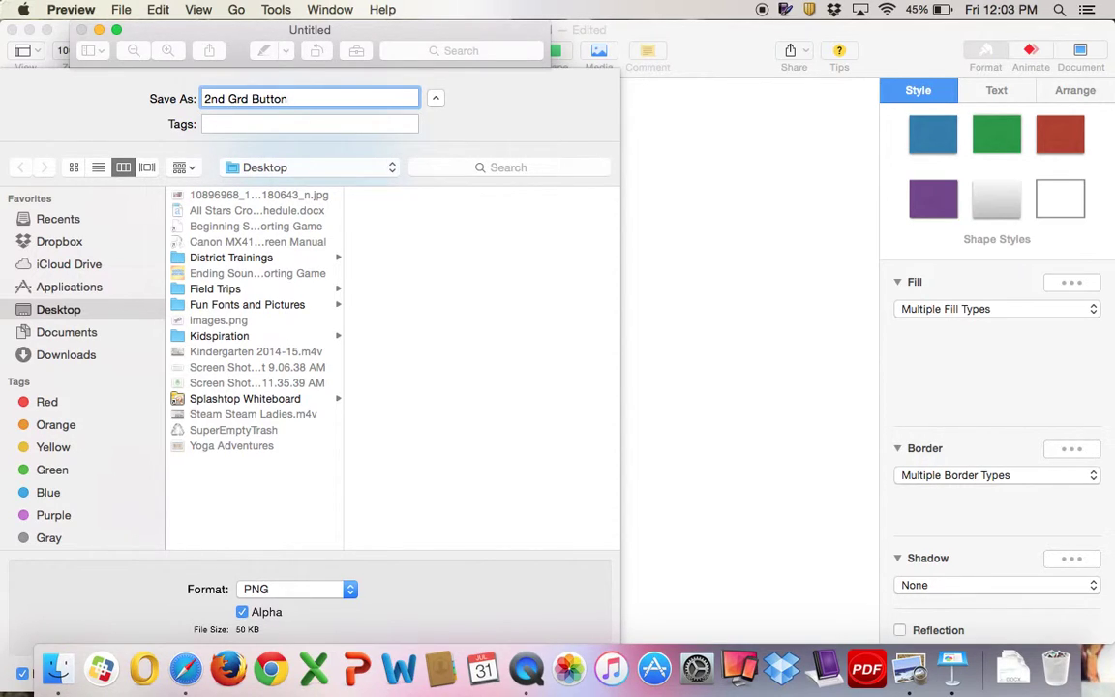
{"action": "key", "text": "Return"}
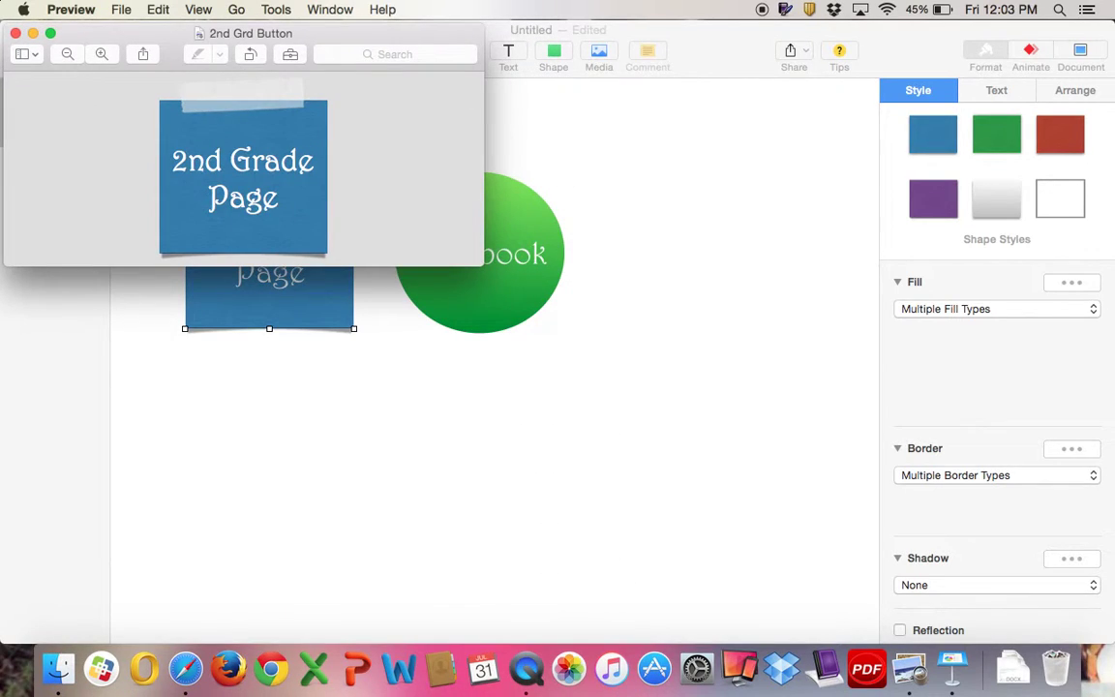
{"action": "left_click", "coordinate": [16, 33]}
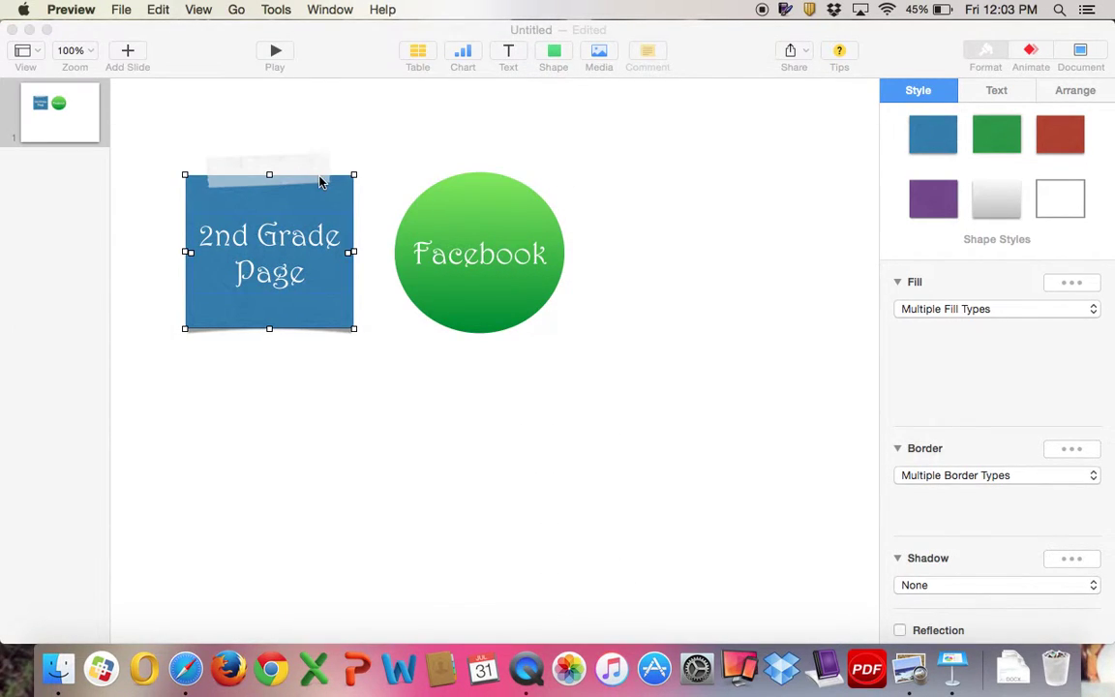
Copy the green circle with its "Facebook" text in Keynote and create a new Preview image from the clipboard
{"action": "left_click_drag", "start_coordinate": [415, 142], "coordinate": [565, 331]}
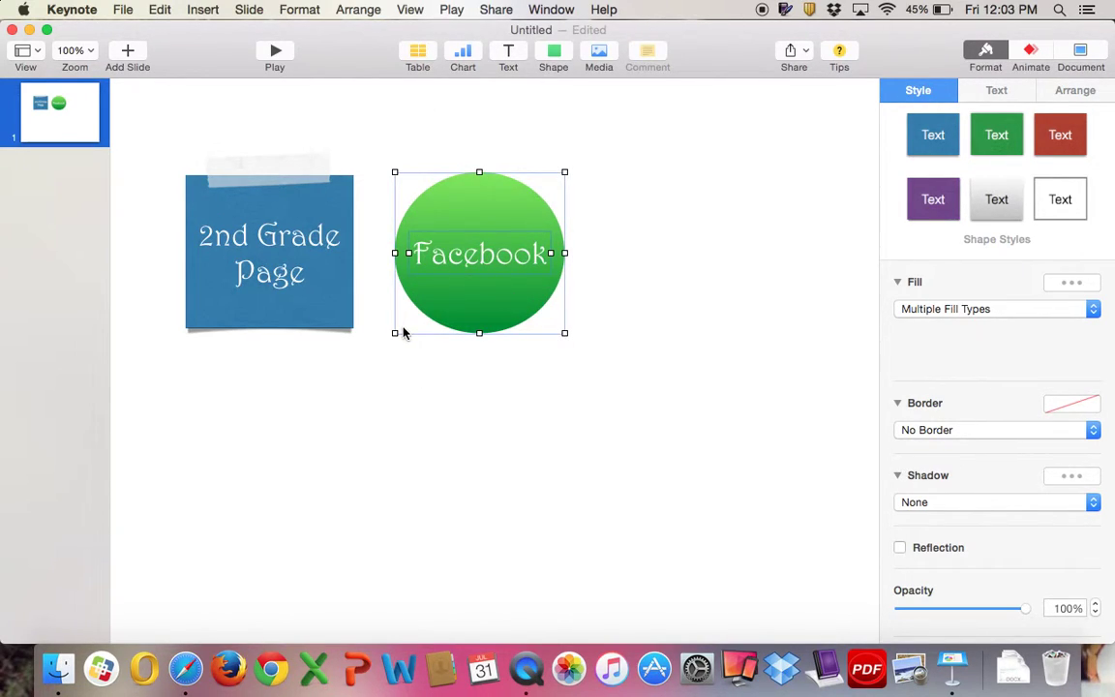
{"action": "left_click", "coordinate": [123, 10]}
{"action": "mouse_move", "coordinate": [155, 9]}
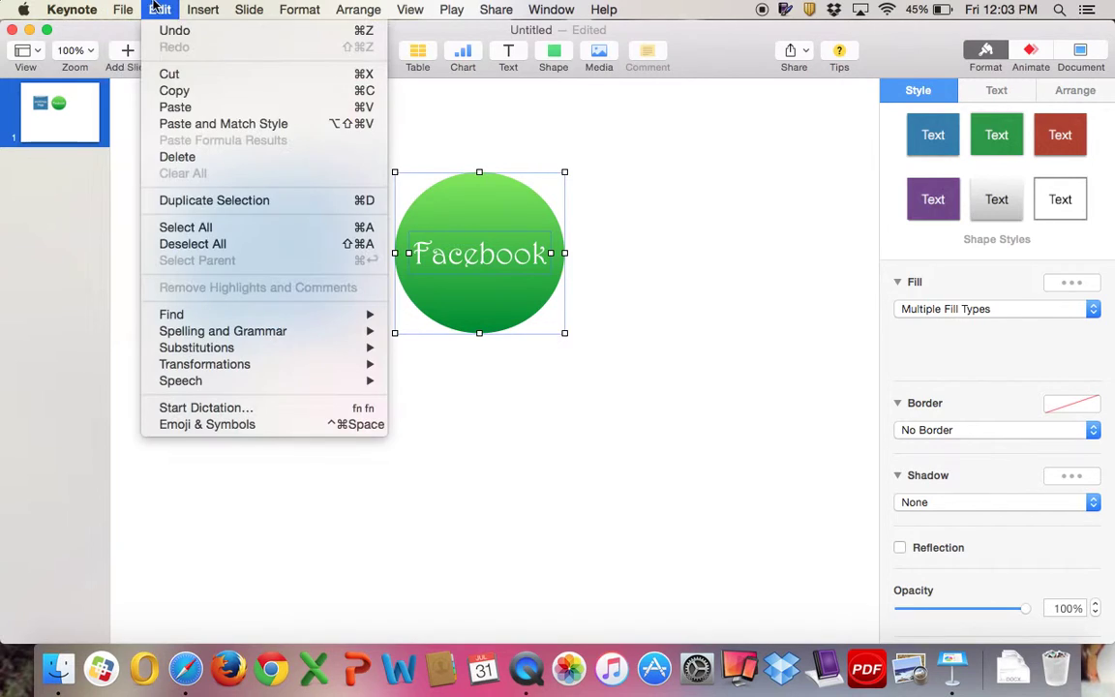
{"action": "left_click", "coordinate": [174, 91]}
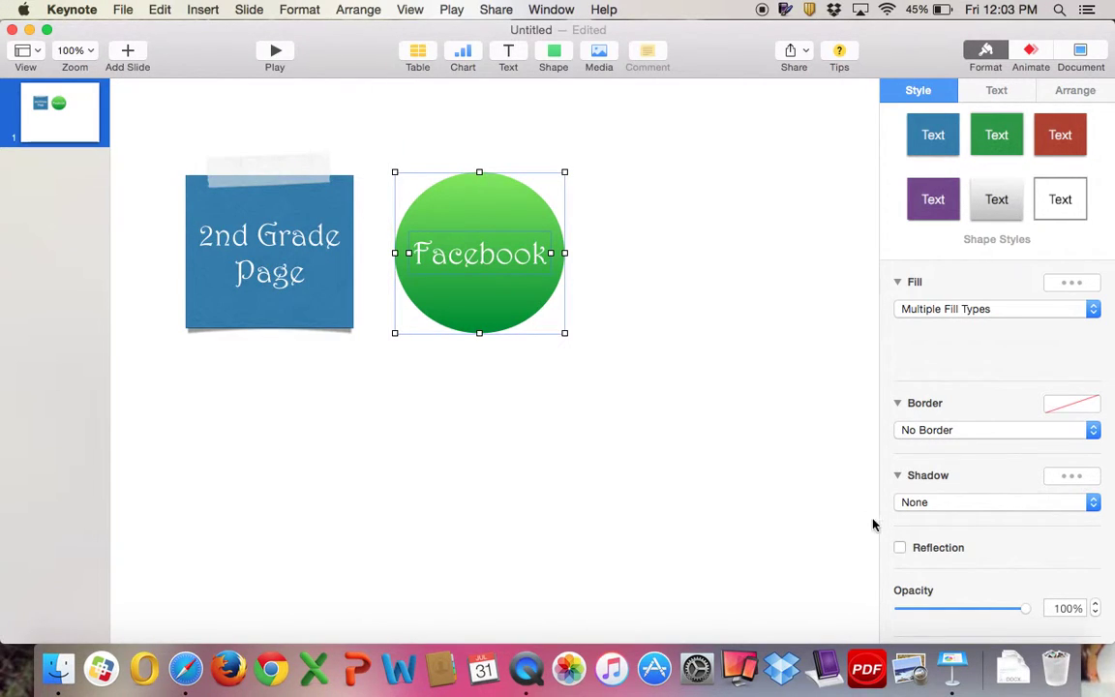
{"action": "left_click", "coordinate": [910, 680]}
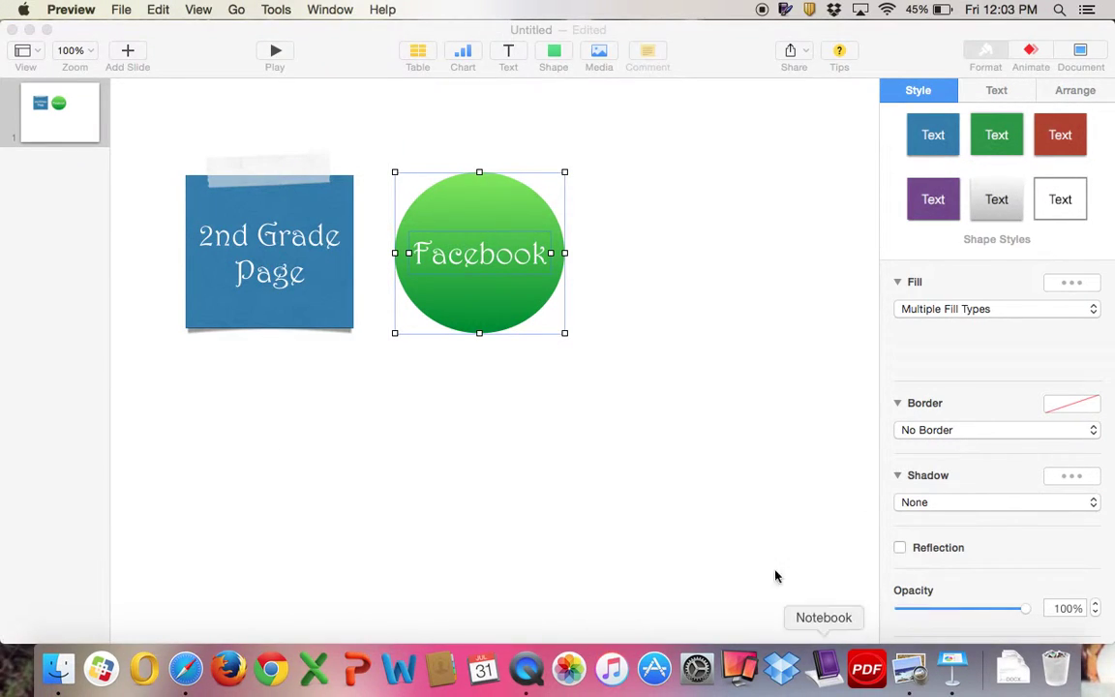
{"action": "left_click", "coordinate": [118, 10]}
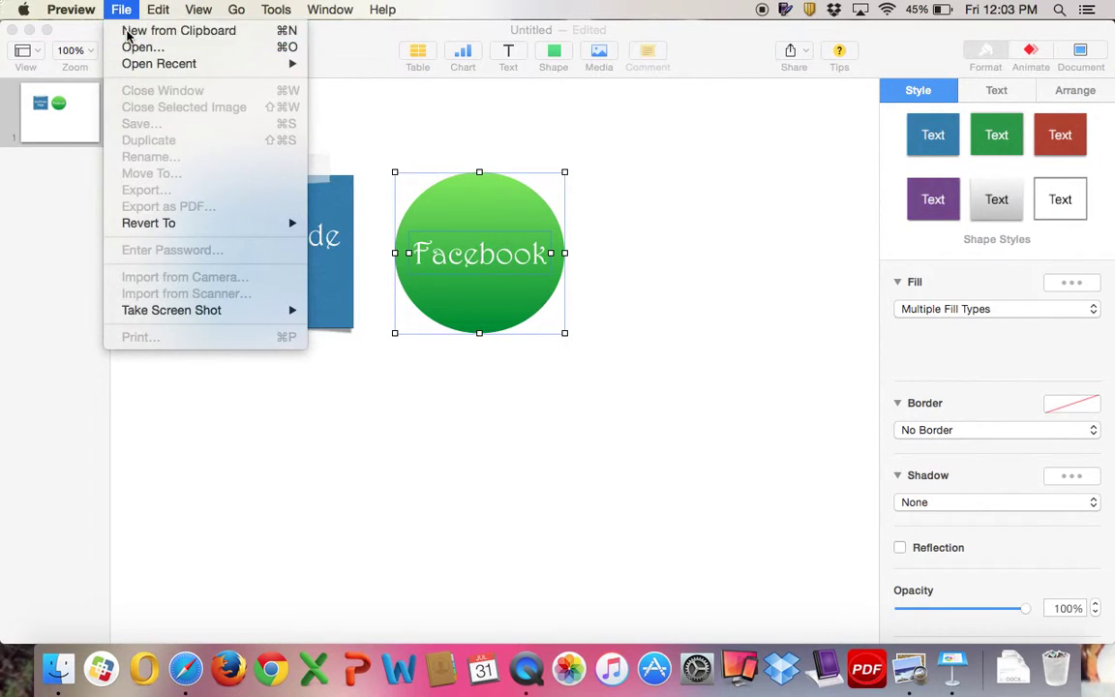
{"action": "left_click", "coordinate": [126, 31]}
Save the green circle image to the Desktop as a PNG named "Facebook" and close it
{"action": "left_click", "coordinate": [121, 10]}
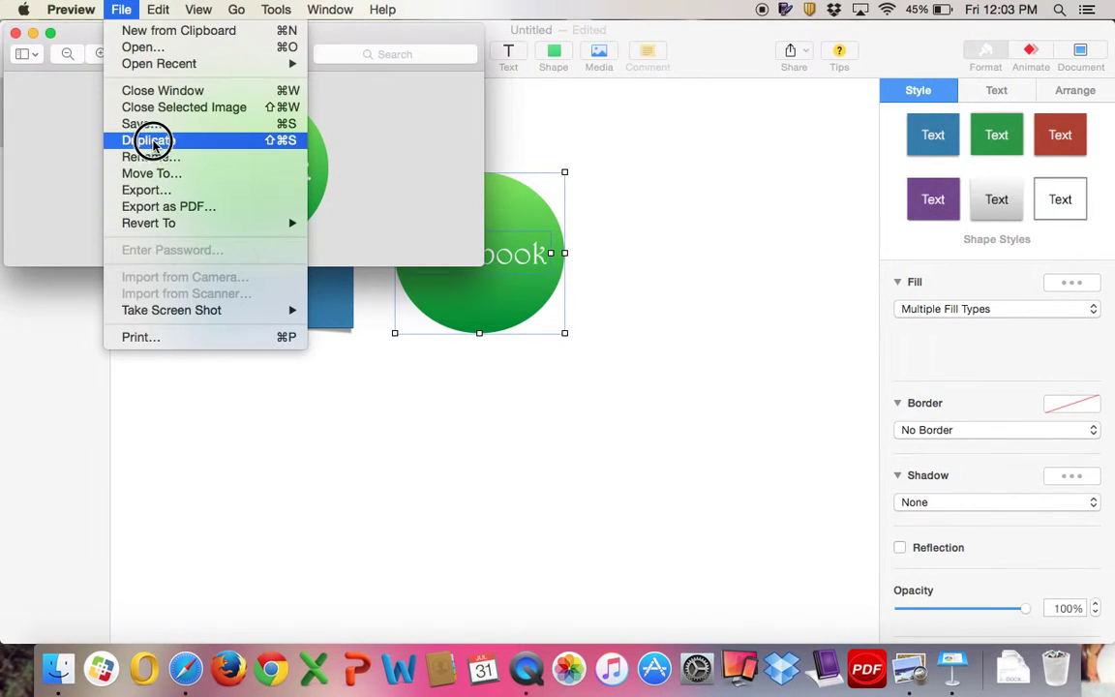
{"action": "left_click", "coordinate": [153, 139]}
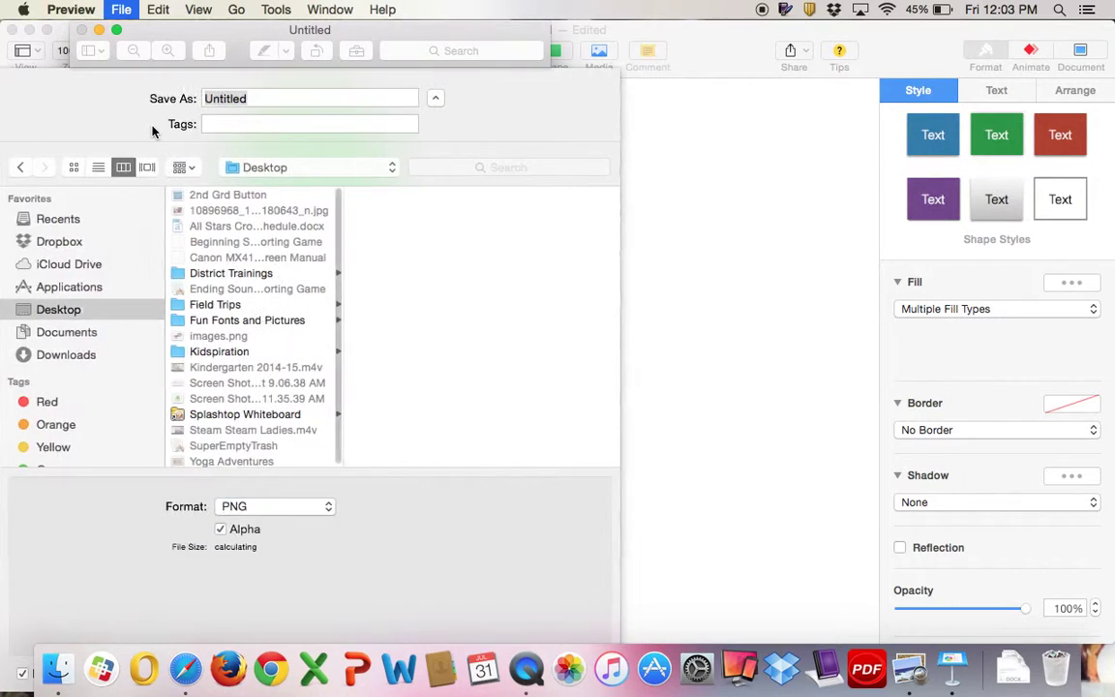
{"action": "type", "text": "Facebook"}
{"action": "key", "text": "Return"}
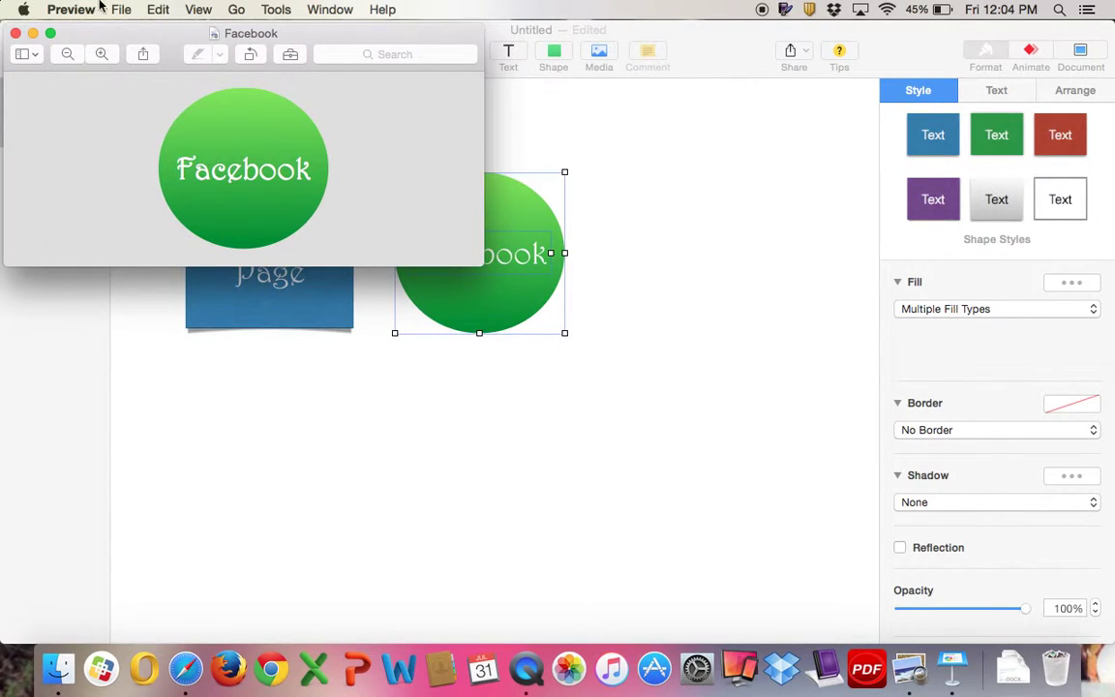
{"action": "left_click", "coordinate": [15, 33]}
Switch to the Canvas course in the browser and open Test Page from the list of all pages
{"action": "key", "text": "ctrl+Right"}
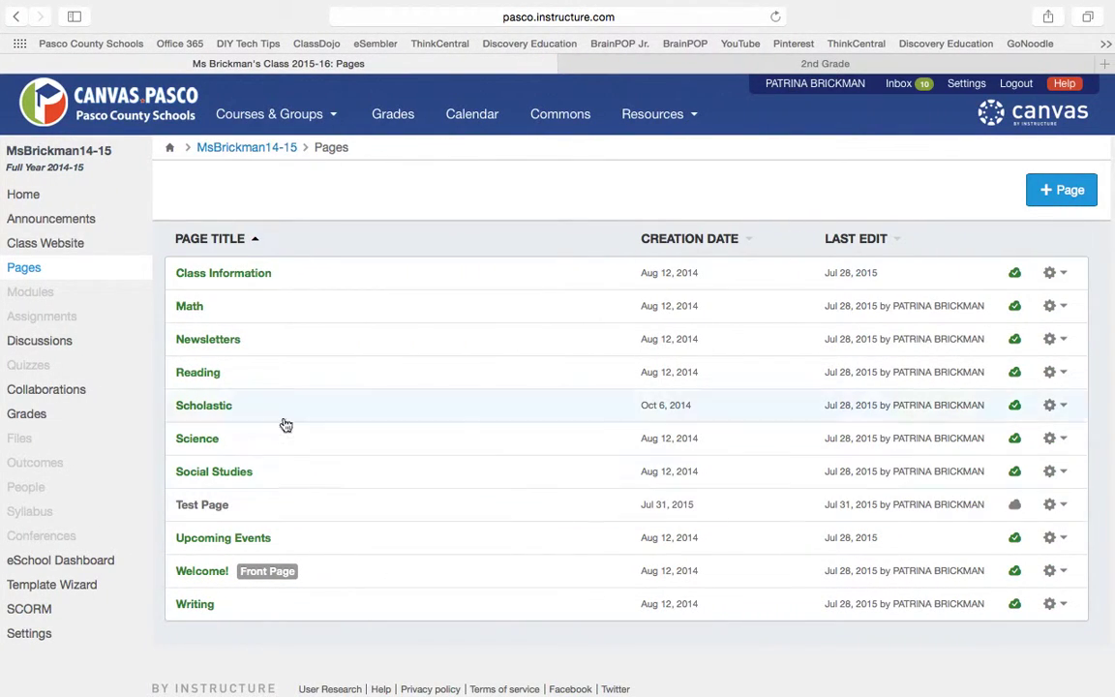
{"action": "left_click", "coordinate": [30, 276]}
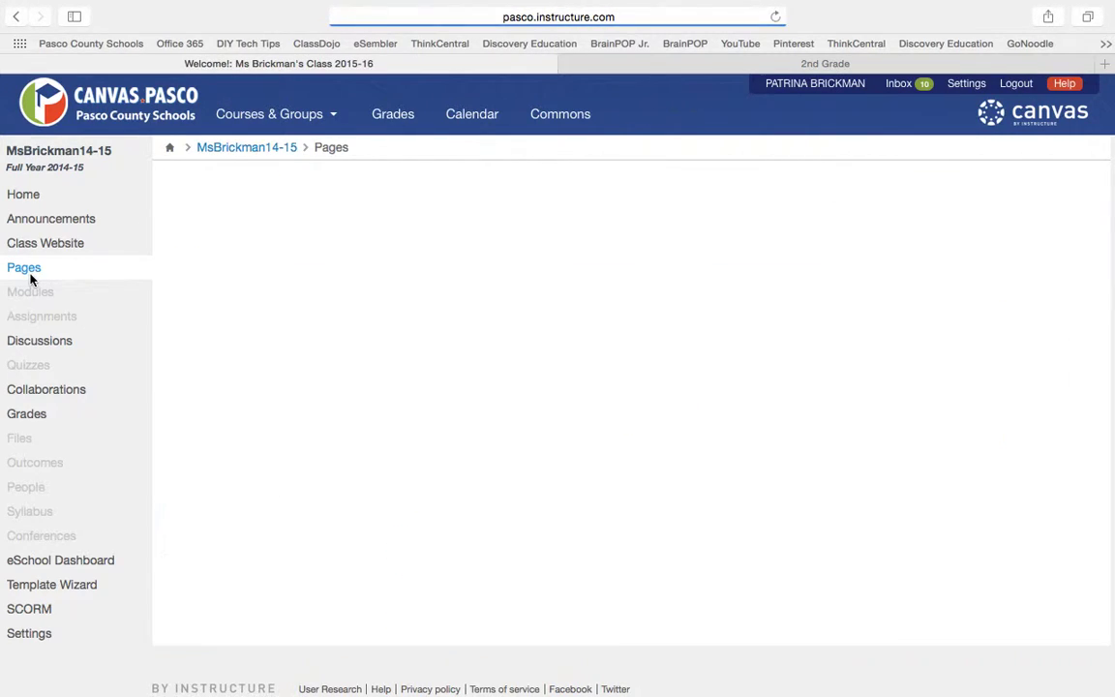
{"action": "left_click", "coordinate": [242, 191]}
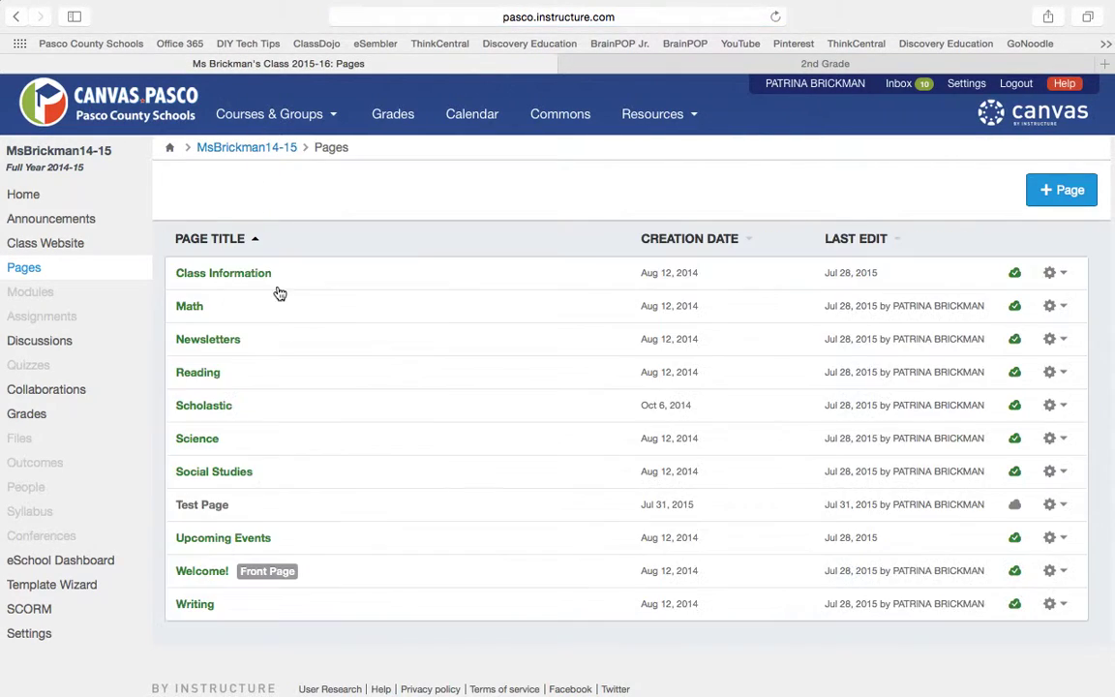
{"action": "left_click", "coordinate": [221, 508]}
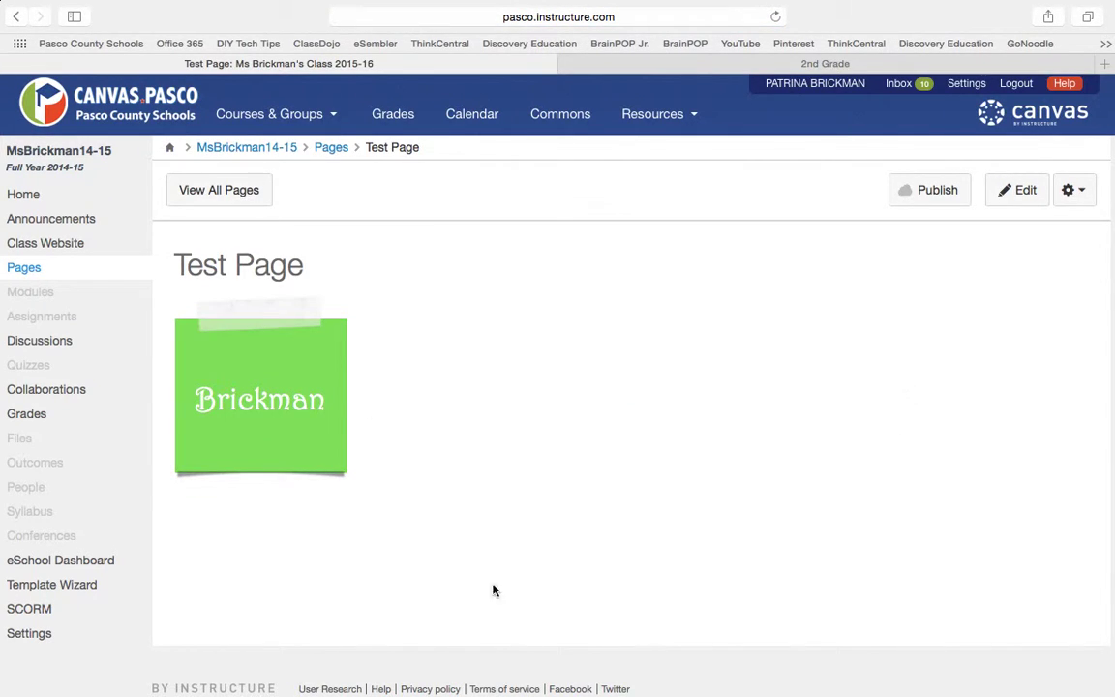
Start editing Test Page and delete the existing green button image from its content
{"action": "left_click", "coordinate": [1003, 196]}
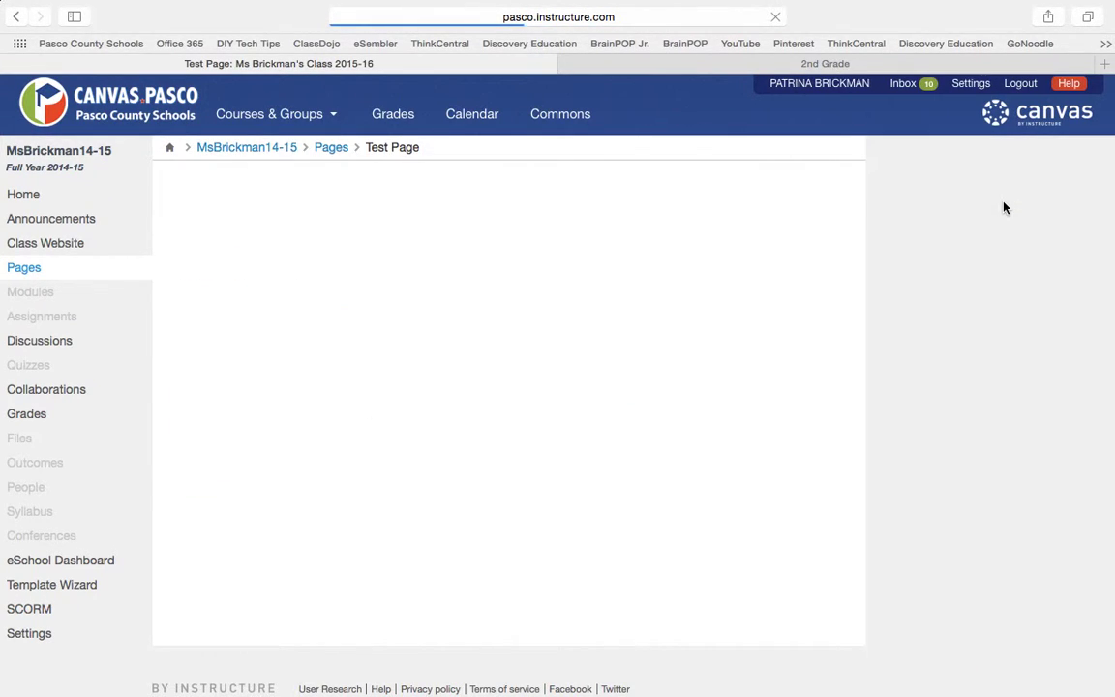
{"action": "left_click", "coordinate": [495, 356]}
{"action": "key", "text": "BackSpace"}
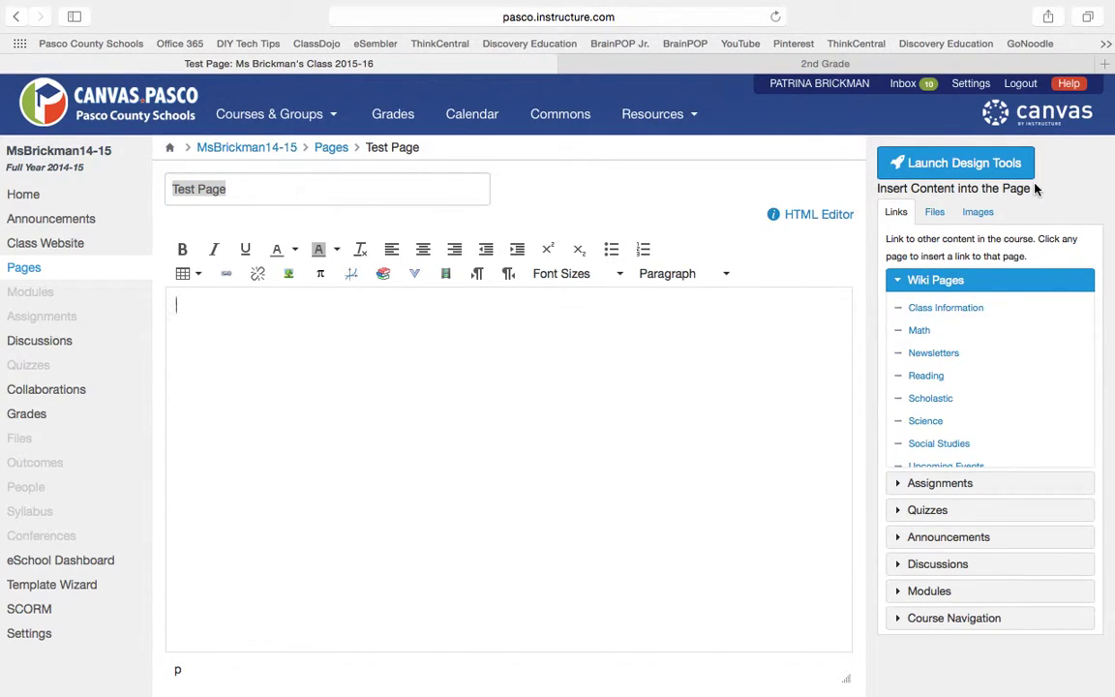
Upload the "2nd Grd Button" image from the Desktop to course files and embed it in the page
{"action": "left_click", "coordinate": [978, 212]}
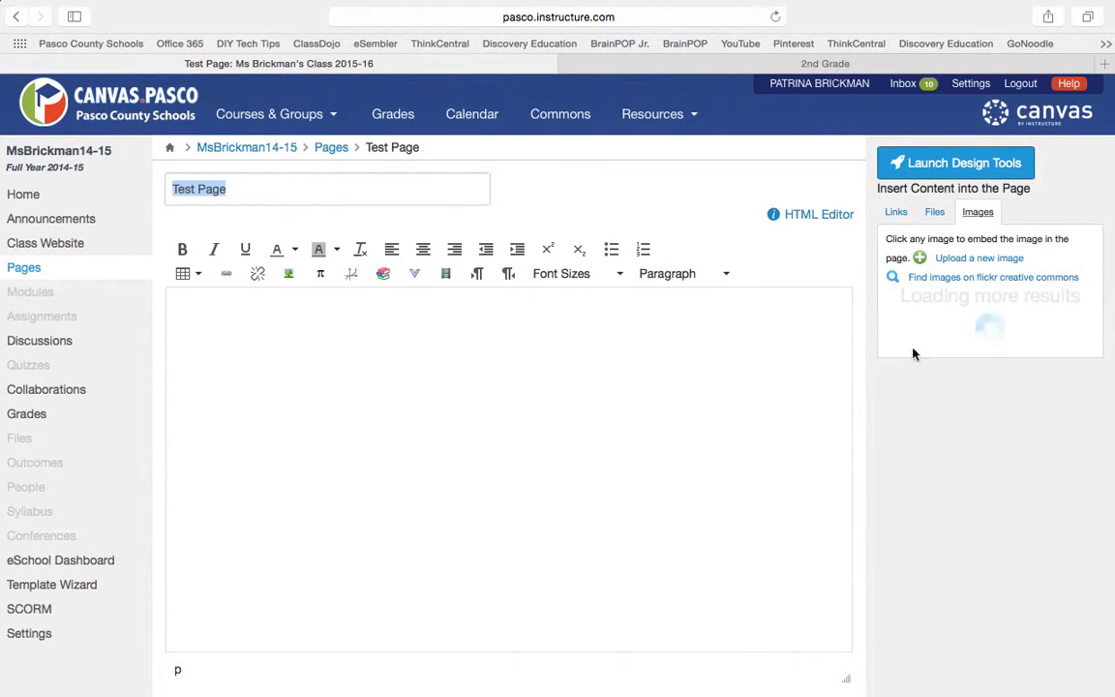
{"action": "left_click", "coordinate": [952, 277]}
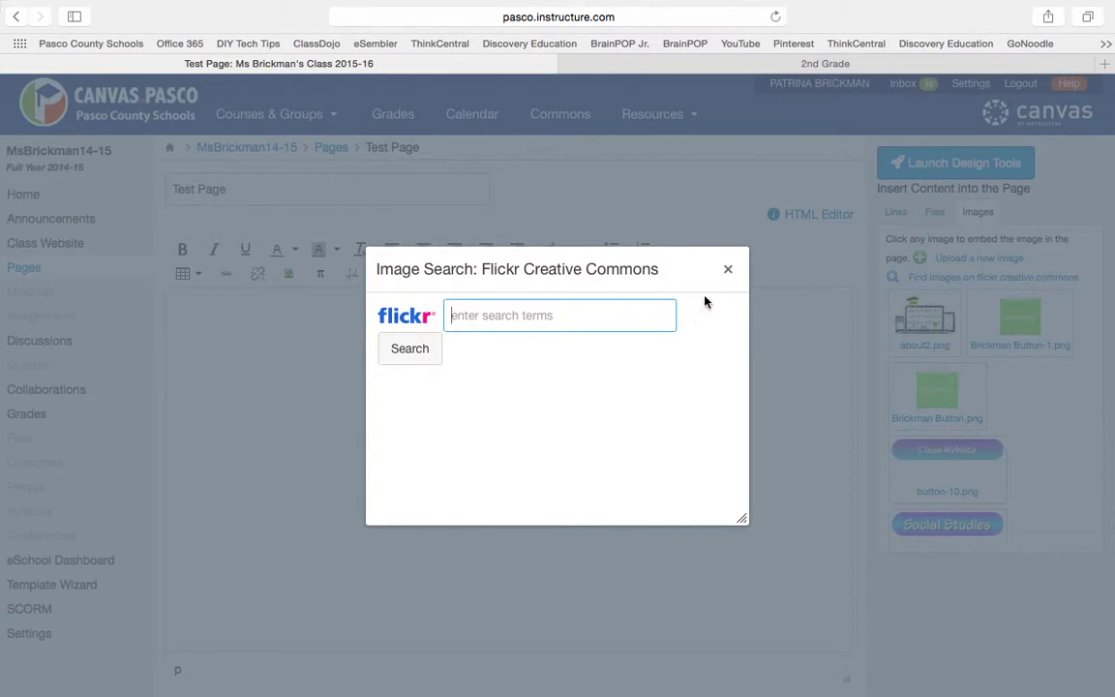
{"action": "left_click", "coordinate": [727, 266]}
{"action": "left_click", "coordinate": [935, 257]}
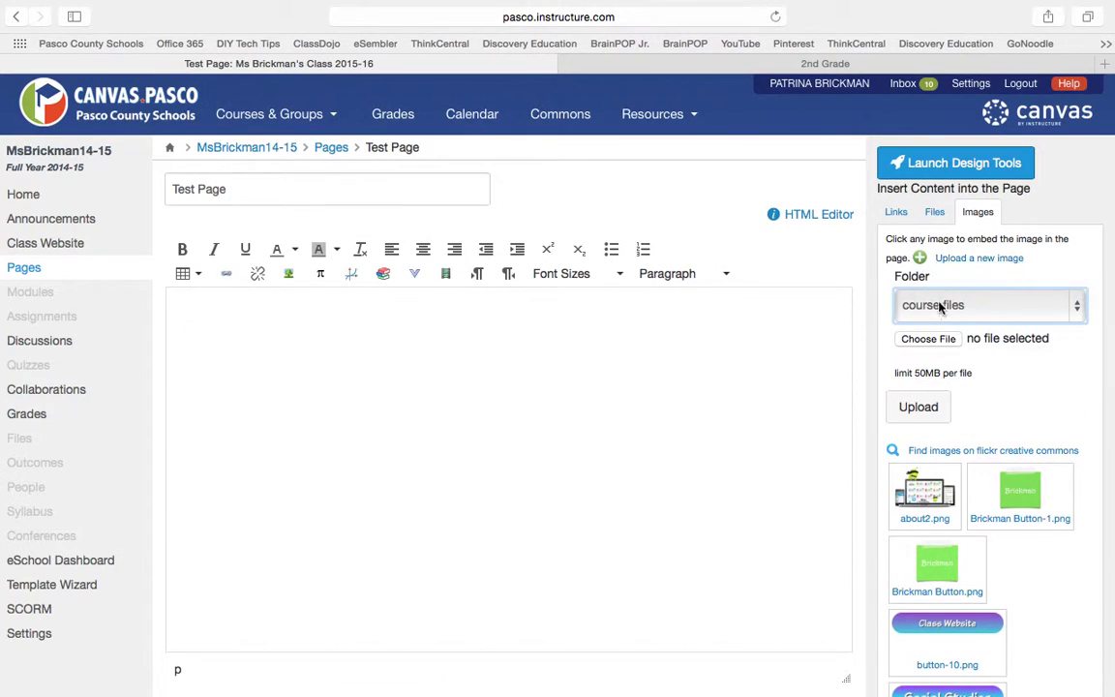
{"action": "left_click", "coordinate": [931, 339]}
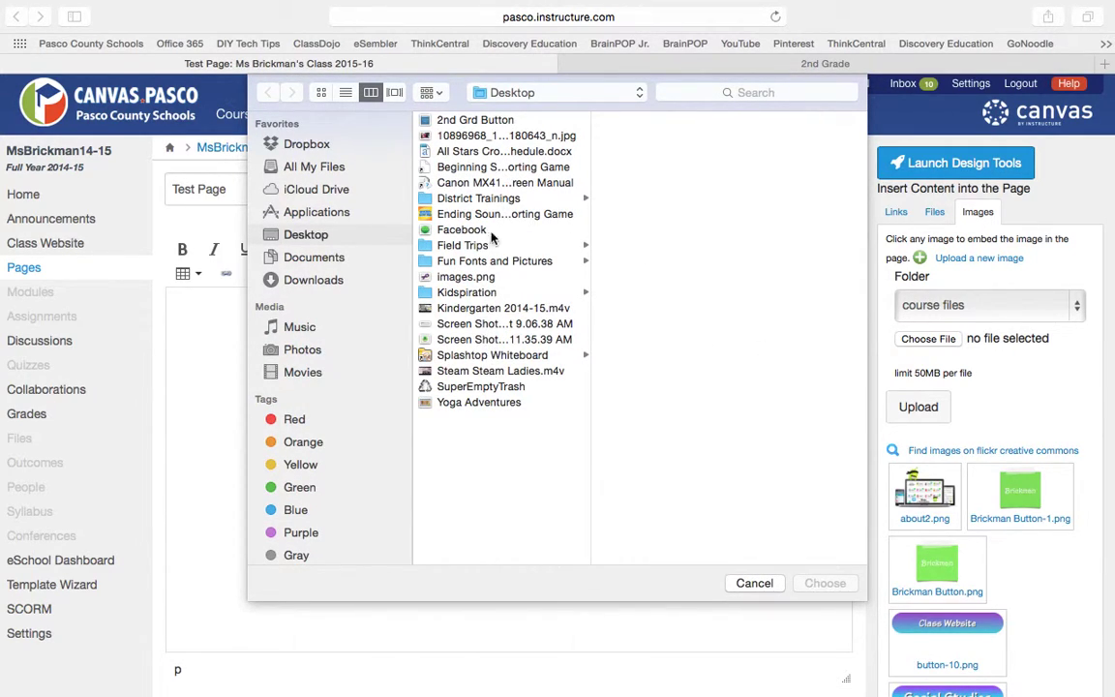
{"action": "left_click", "coordinate": [482, 121]}
{"action": "left_click", "coordinate": [821, 584]}
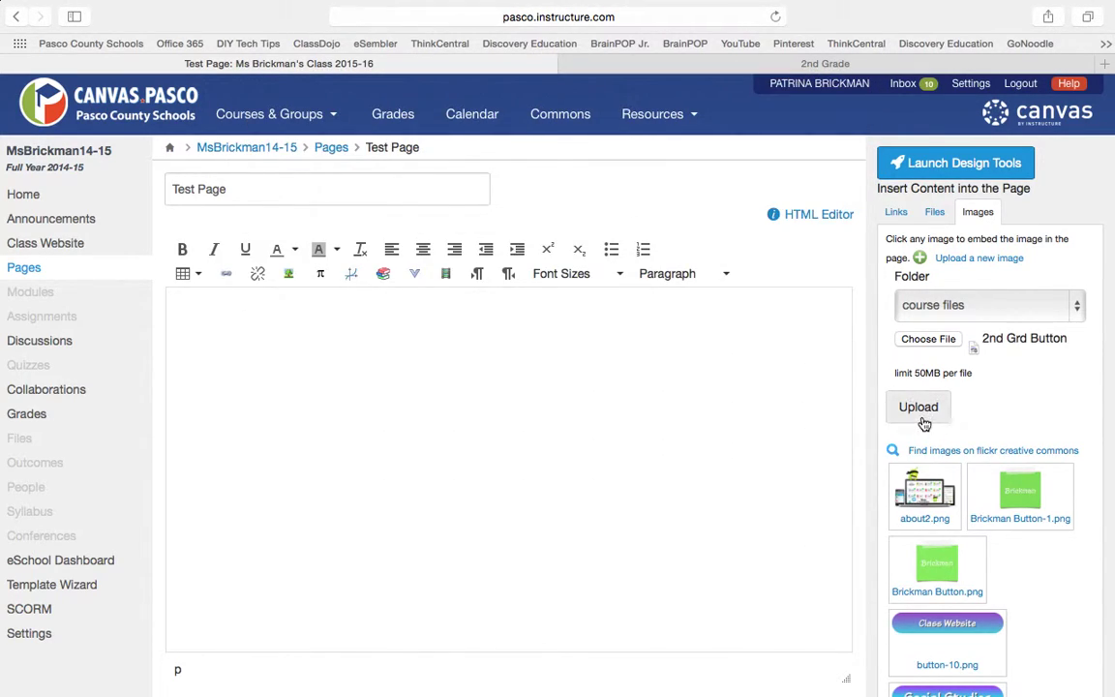
{"action": "left_click", "coordinate": [924, 419]}
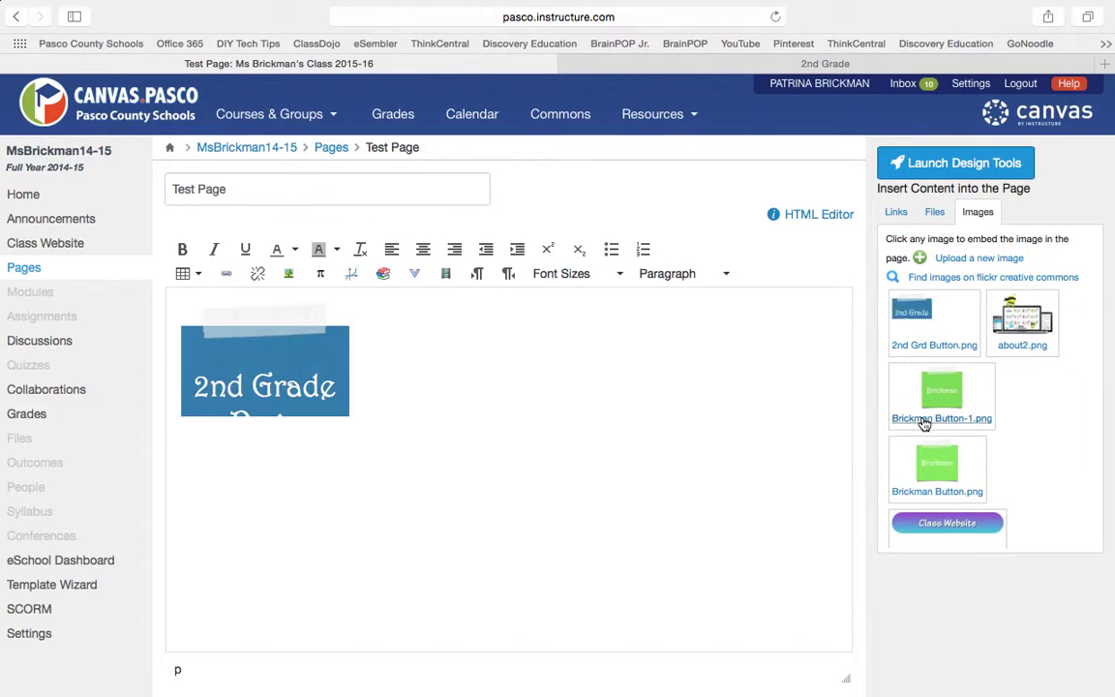
Upload the "Facebook" image from the Desktop to course files and embed it in the page beside the 2nd Grade Page button
{"action": "left_click", "coordinate": [964, 257]}
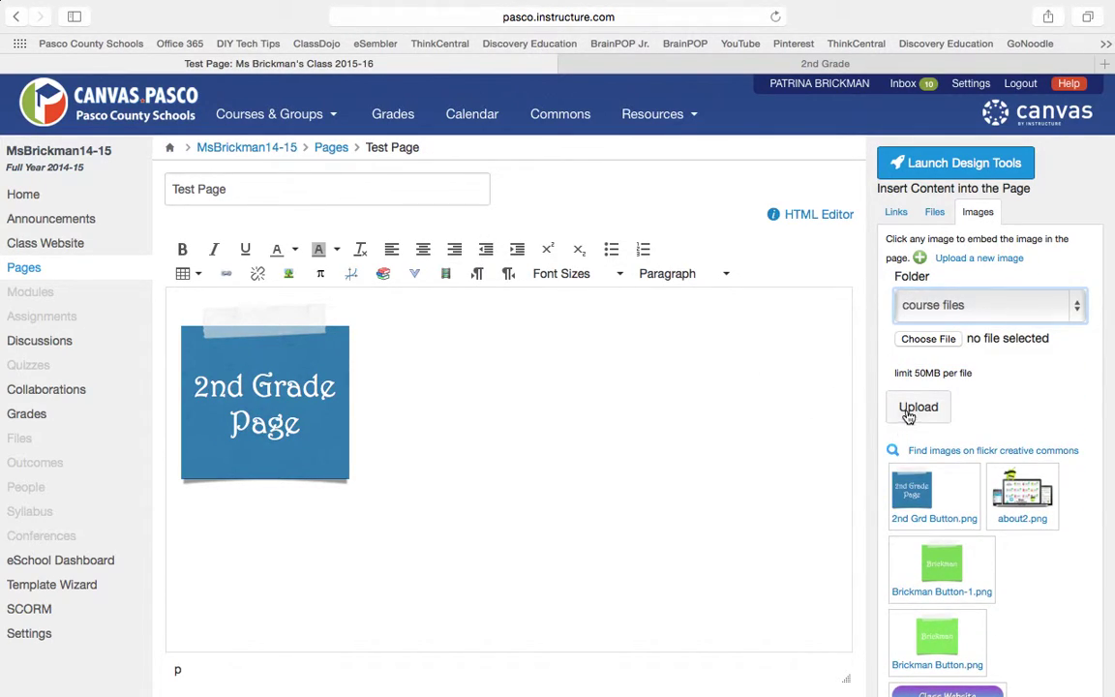
{"action": "left_click", "coordinate": [916, 408]}
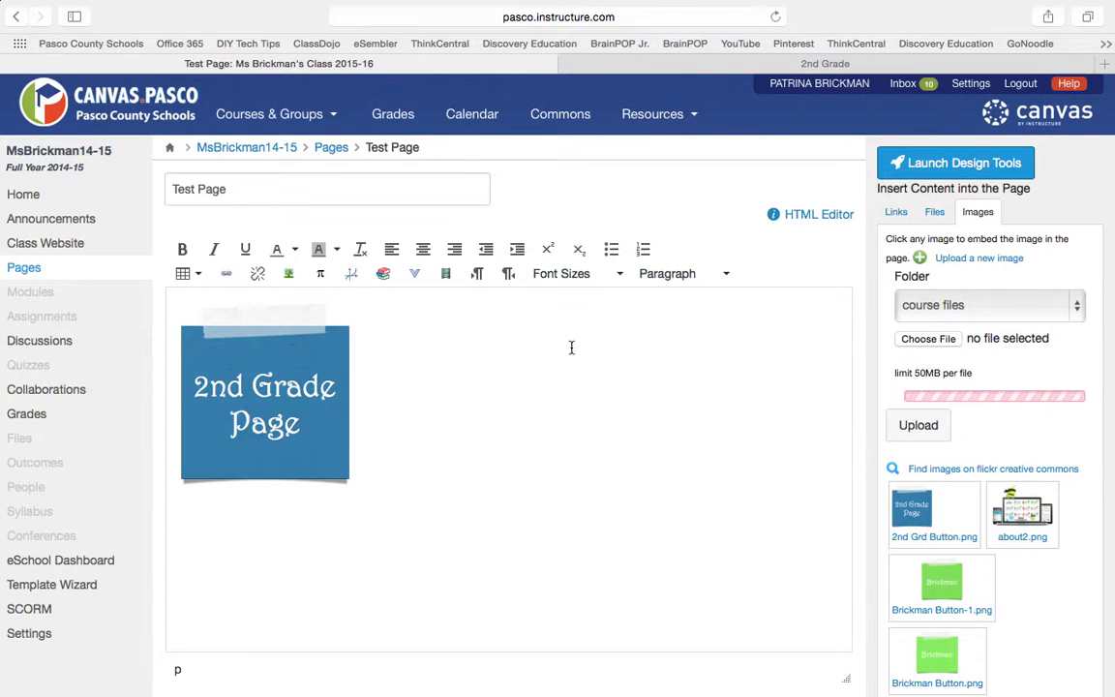
{"action": "left_click", "coordinate": [925, 337]}
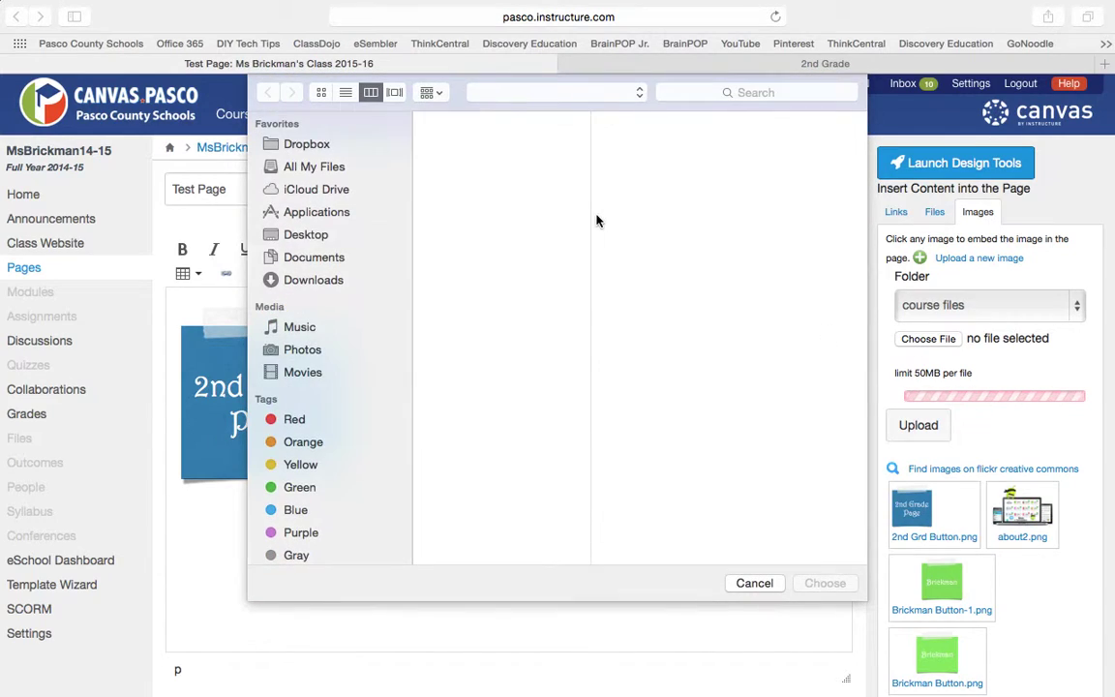
{"action": "left_click", "coordinate": [447, 228]}
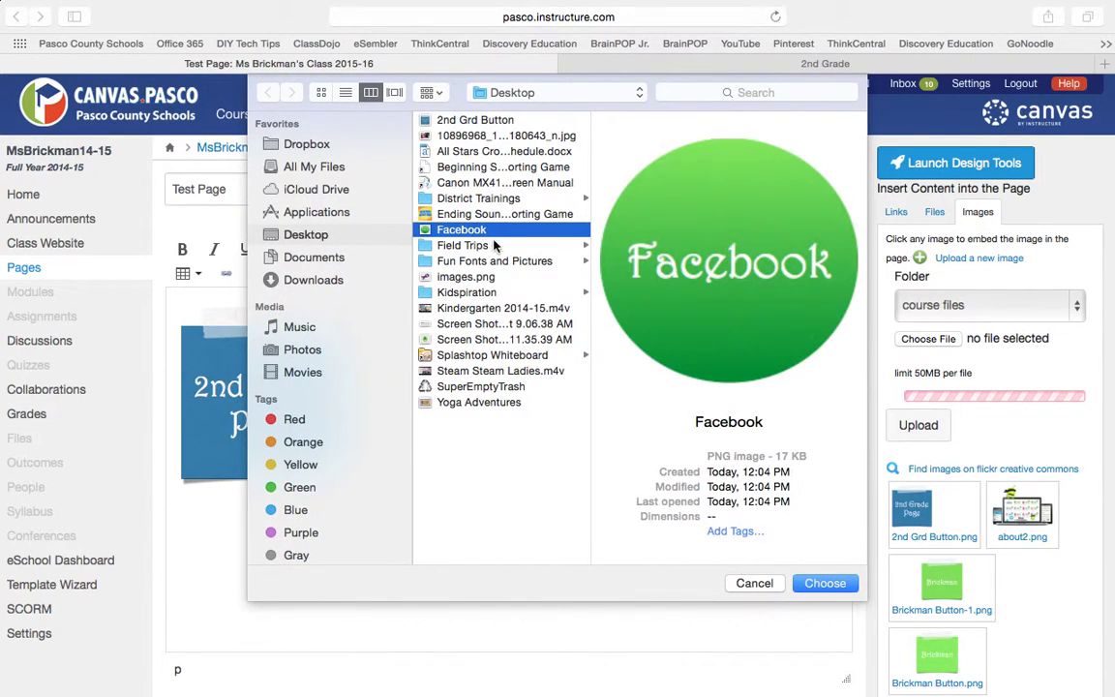
{"action": "left_click", "coordinate": [852, 590]}
{"action": "left_click", "coordinate": [922, 426]}
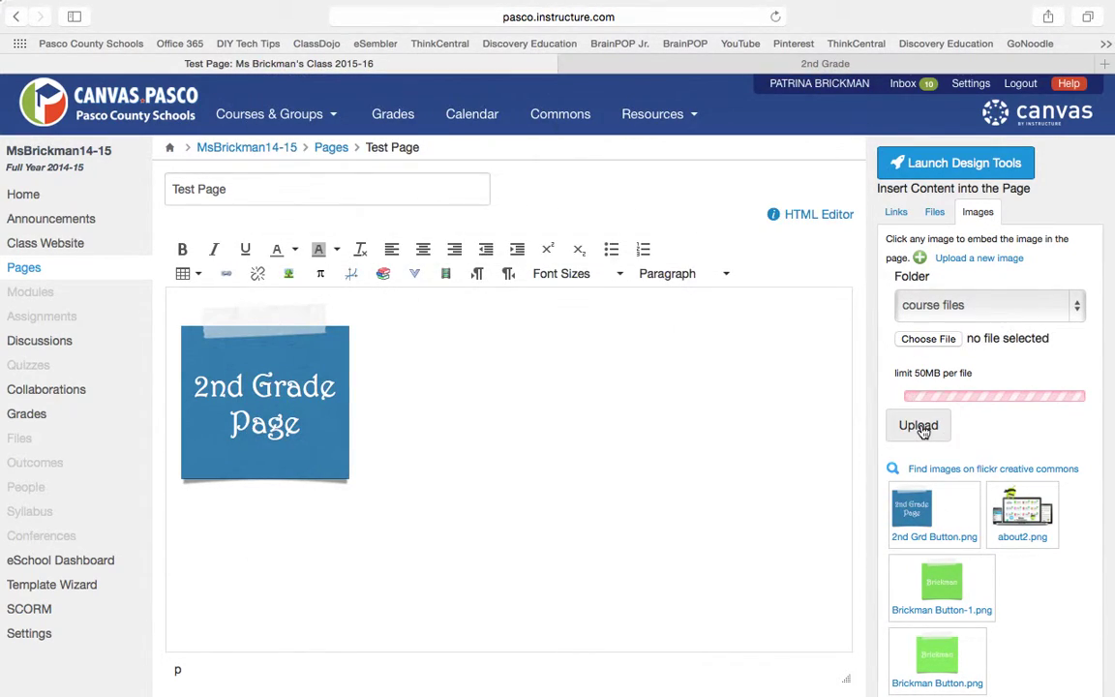
{"action": "left_click", "coordinate": [921, 426]}
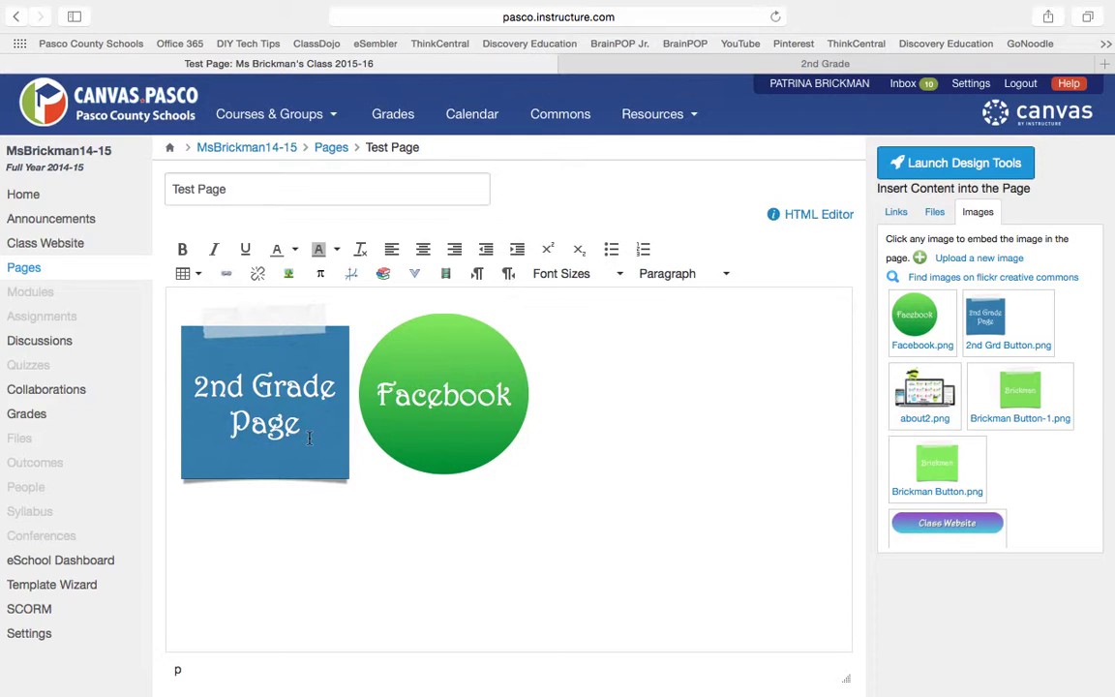
{"action": "left_click", "coordinate": [643, 64]}
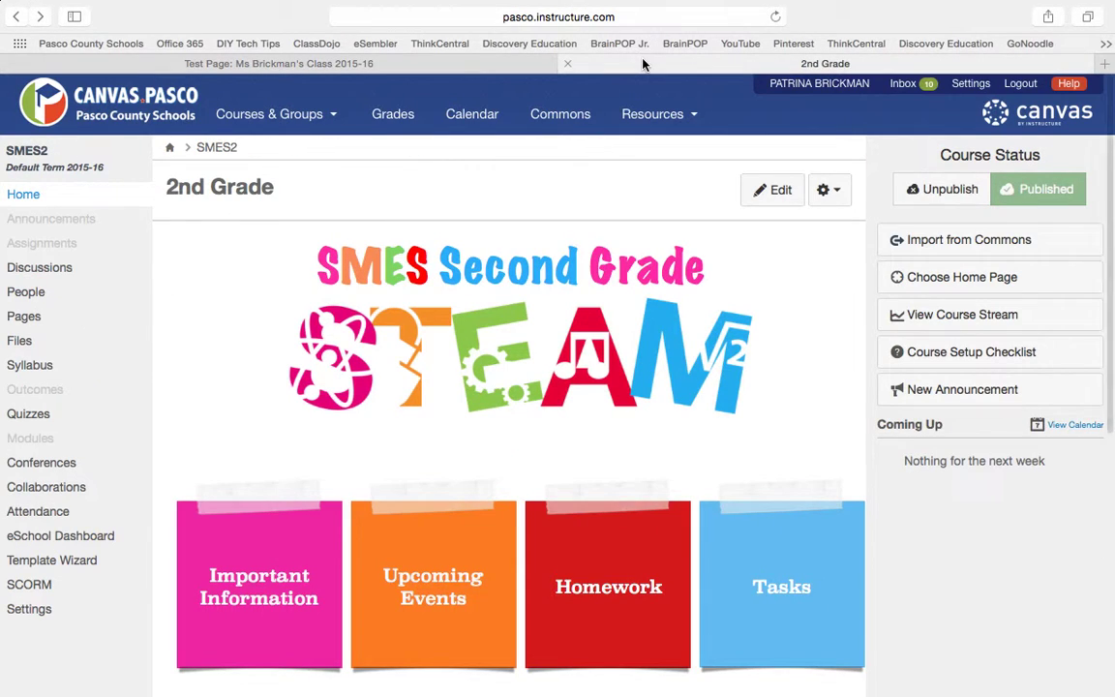
{"action": "left_click", "coordinate": [562, 16]}
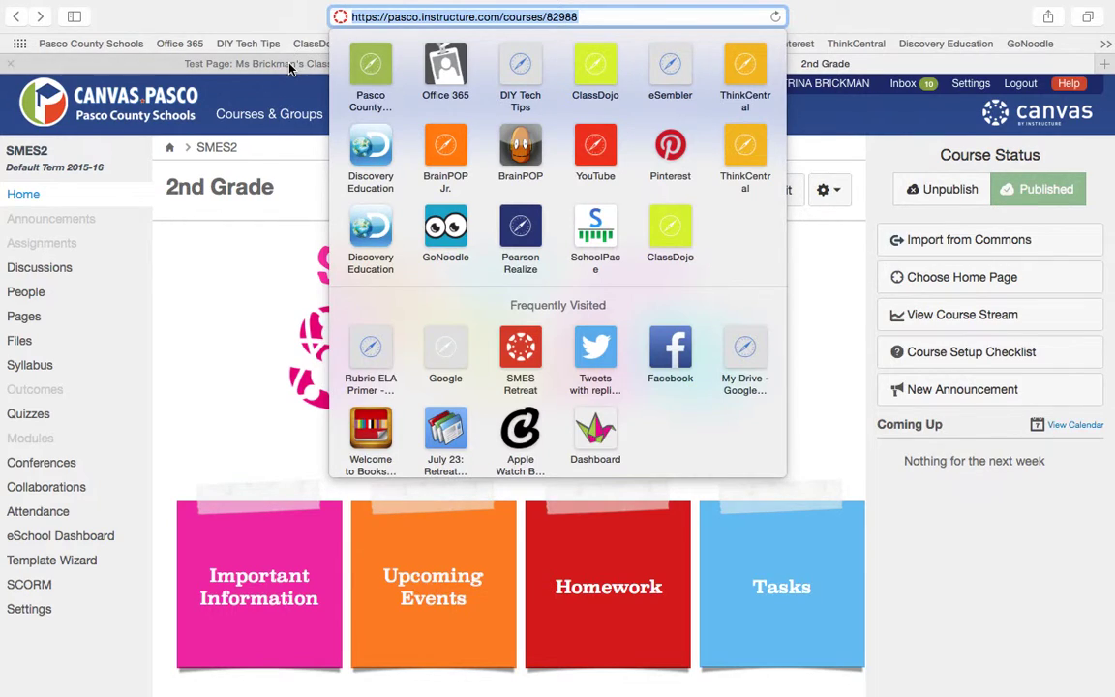
{"action": "left_click", "coordinate": [259, 60]}
{"action": "left_click", "coordinate": [279, 366]}
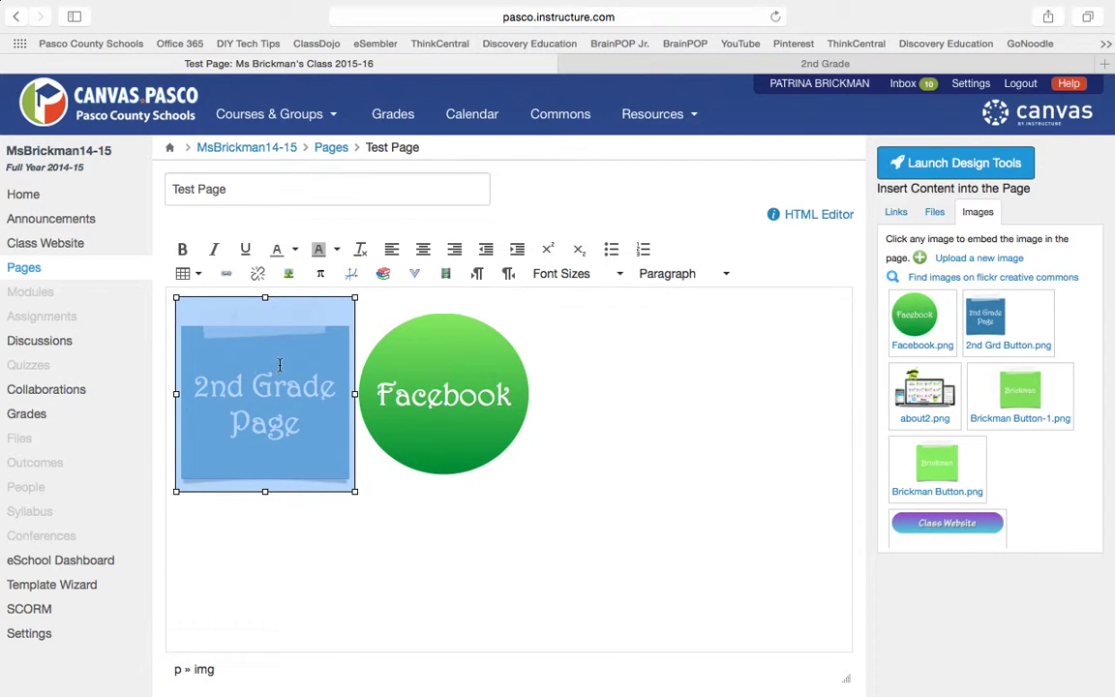
{"action": "left_click", "coordinate": [229, 277]}
{"action": "type", "text": "https://pasco.instructure.com/courses/82088"}
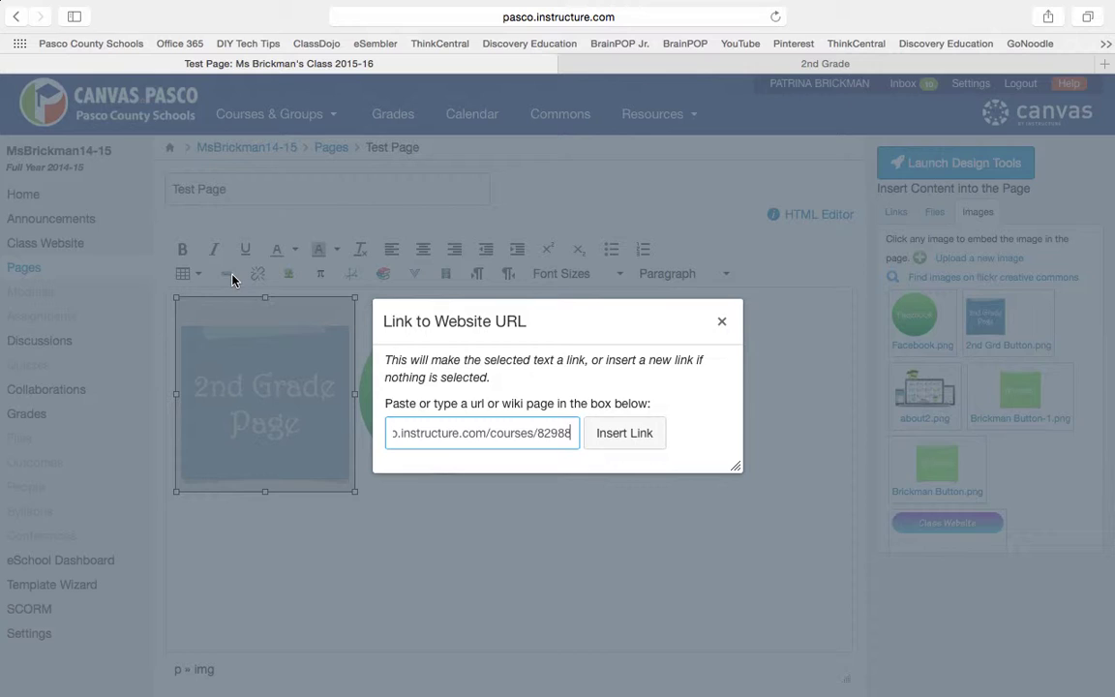
{"action": "left_click", "coordinate": [640, 433]}
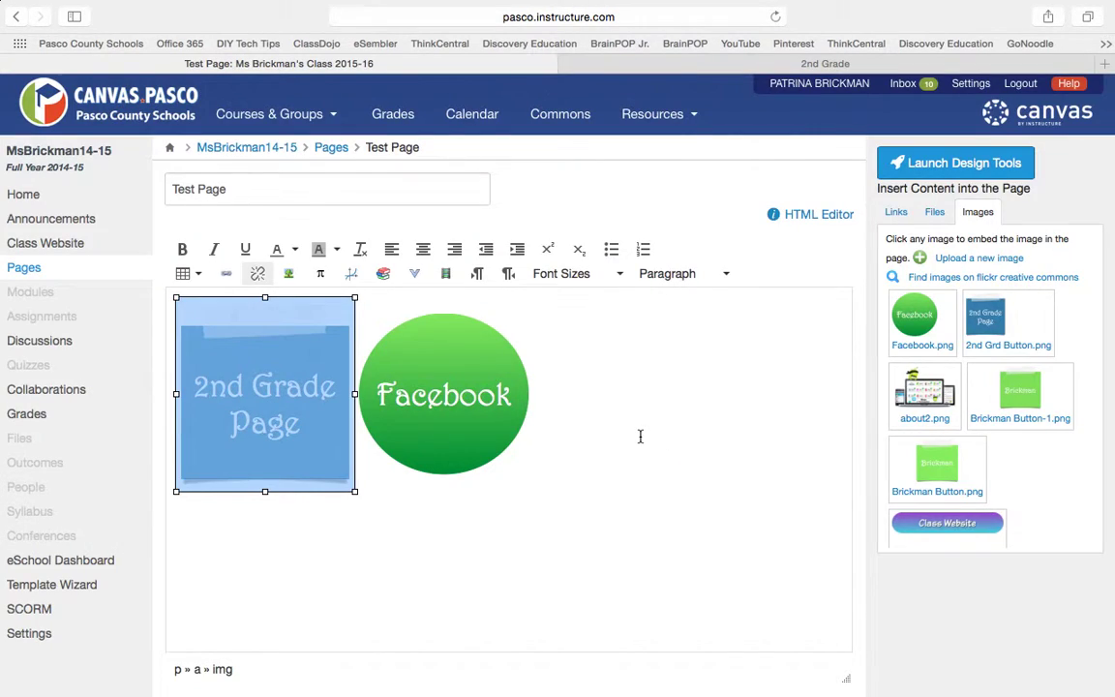
{"action": "left_click", "coordinate": [479, 416]}
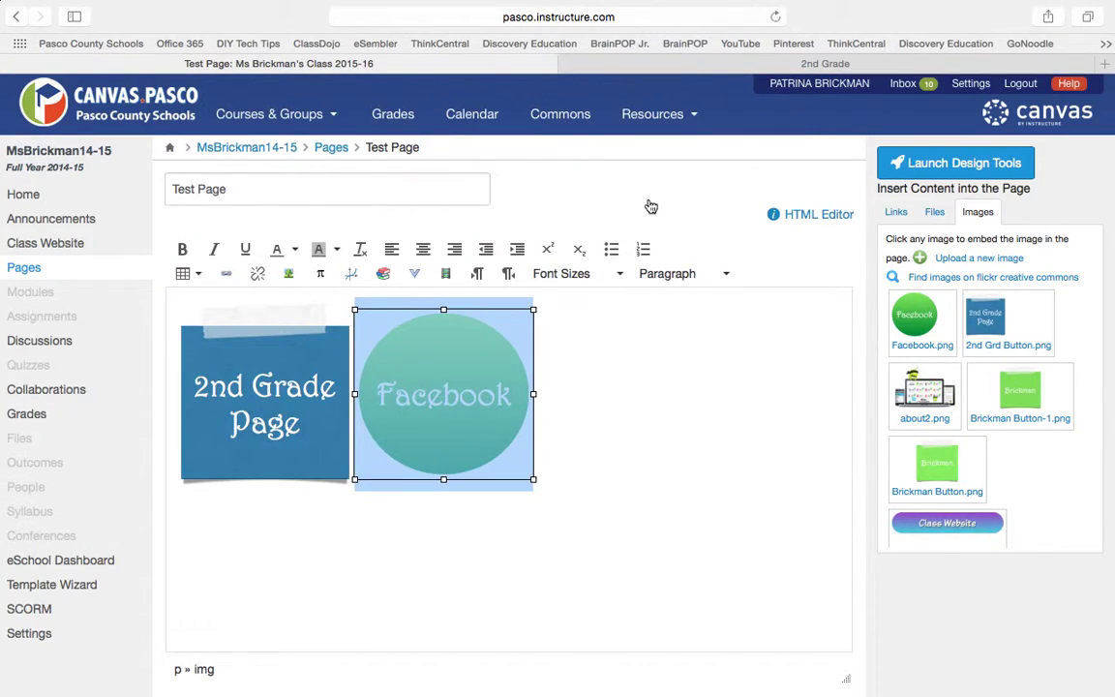
{"action": "left_click", "coordinate": [968, 63]}
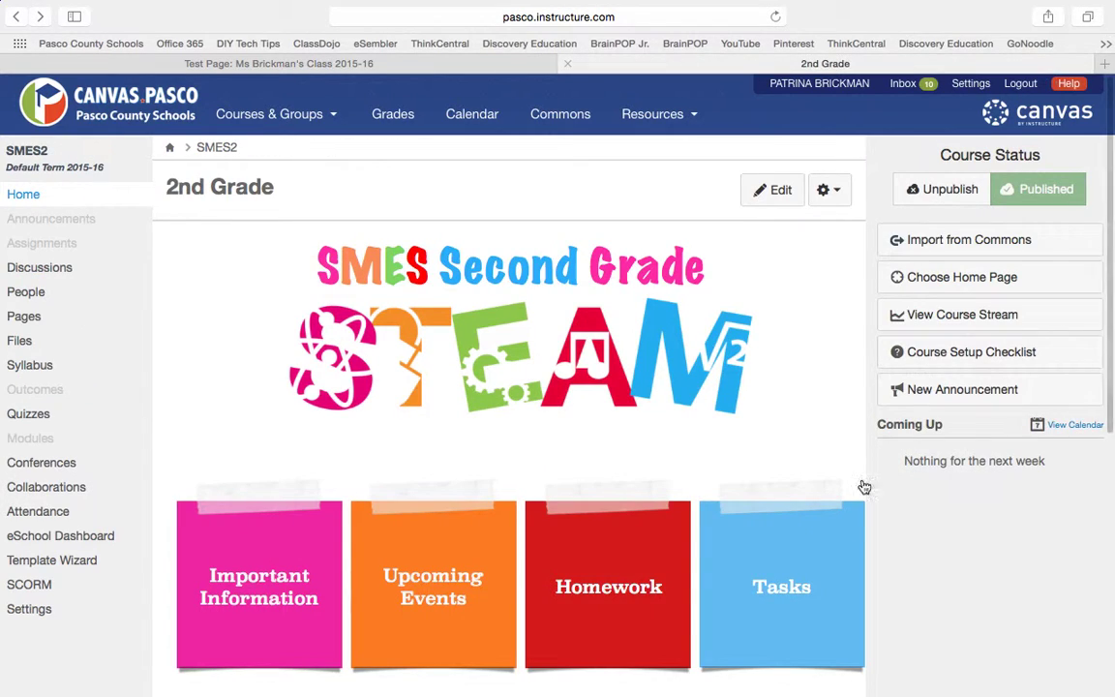
{"action": "scroll", "coordinate": [803, 484], "scroll_direction": "down", "scroll_amount": 6}
{"action": "left_click", "coordinate": [801, 595]}
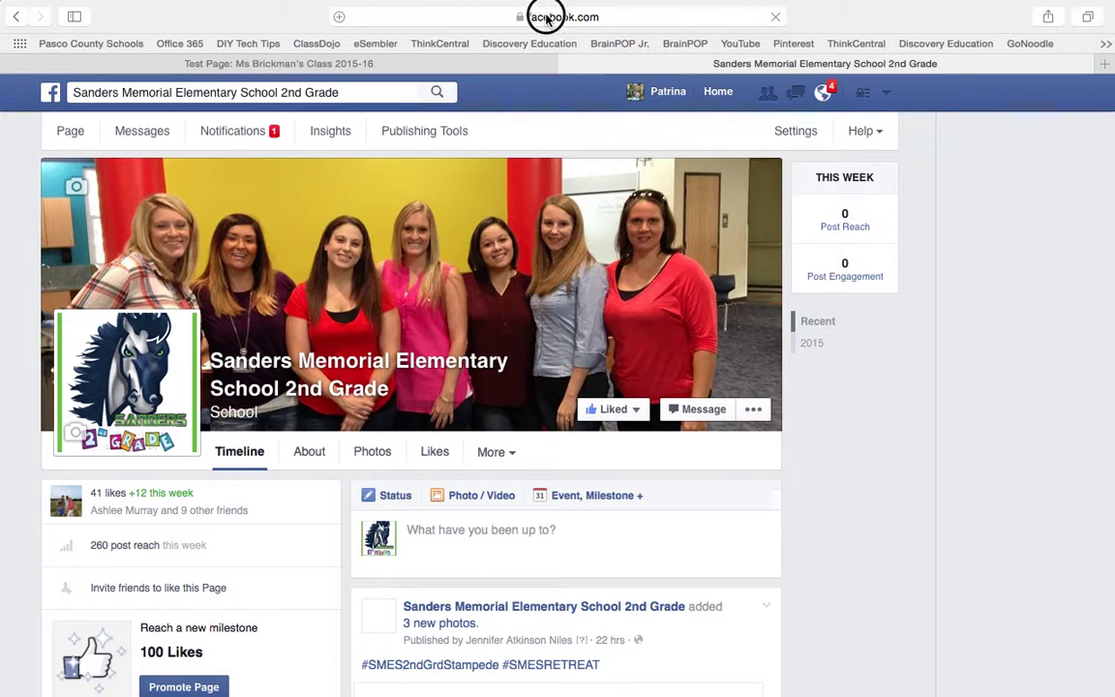
{"action": "left_click", "coordinate": [546, 15]}
{"action": "key", "text": "super+c"}
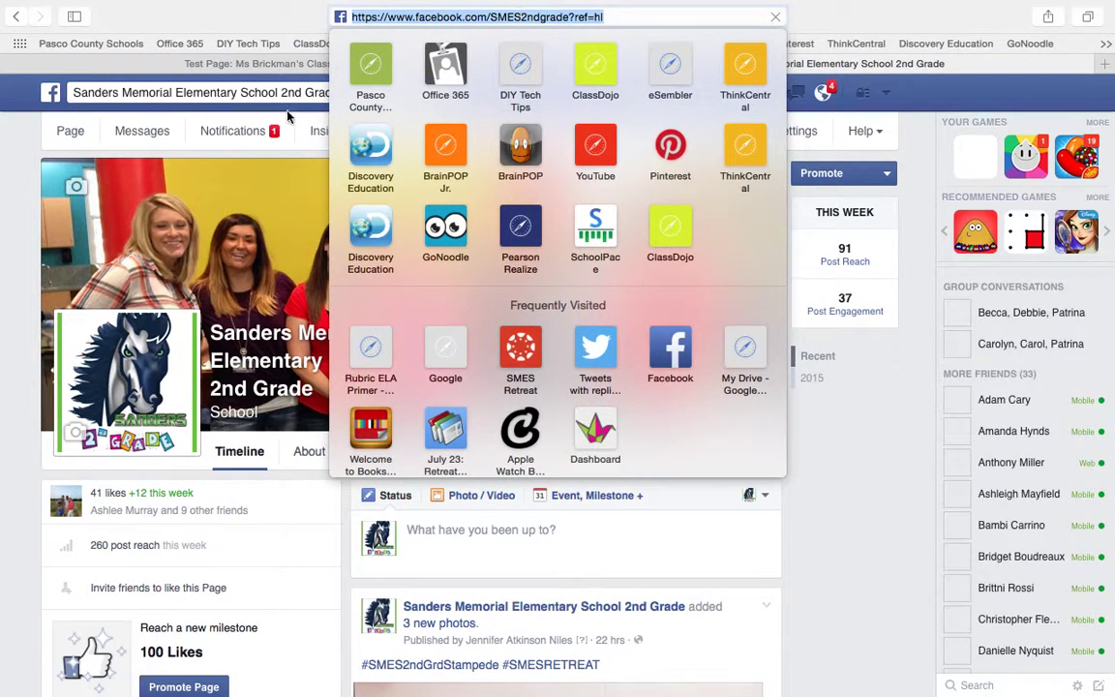
{"action": "left_click", "coordinate": [247, 61]}
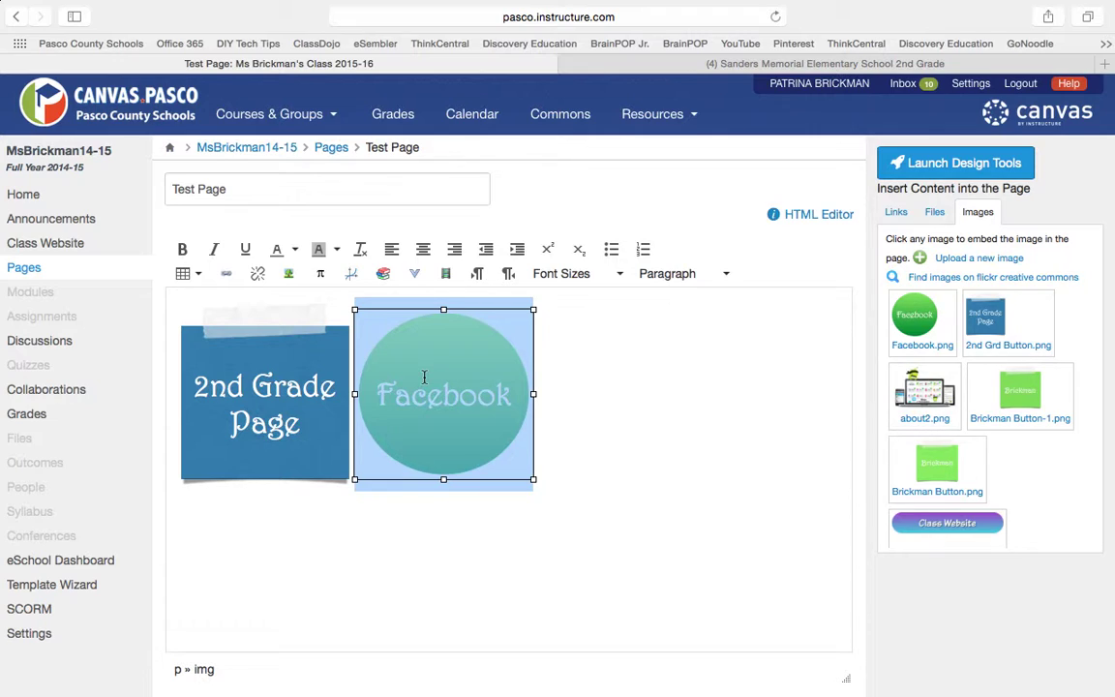
{"action": "left_click", "coordinate": [226, 274]}
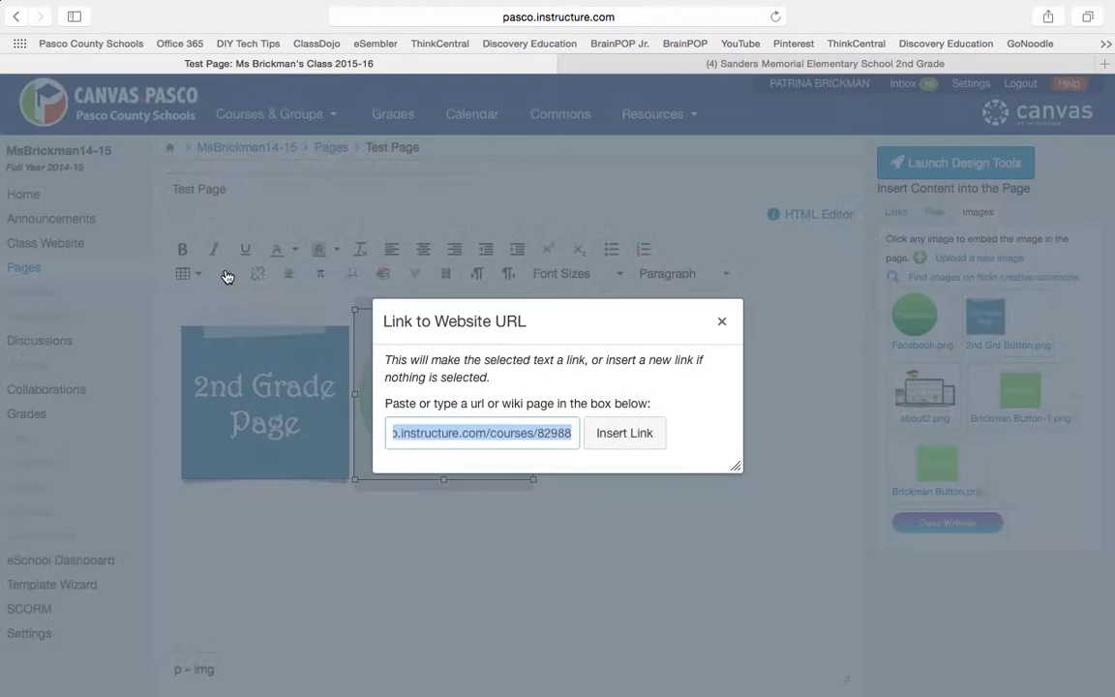
{"action": "key", "text": "super+v"}
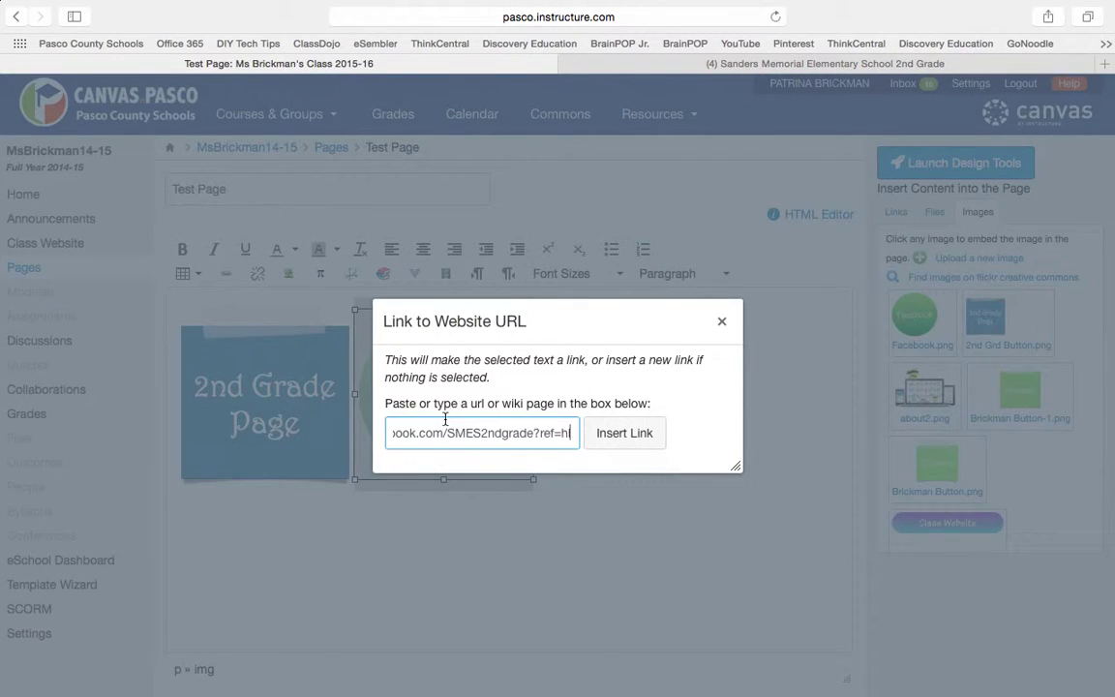
{"action": "left_click", "coordinate": [620, 438]}
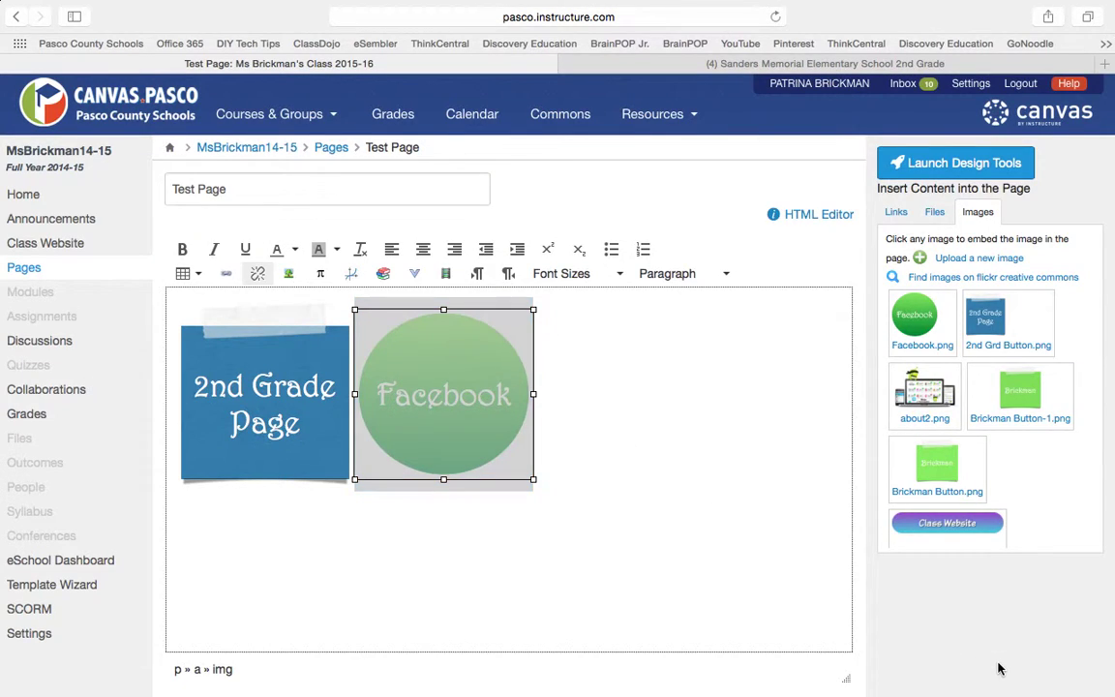
Save the edited Test Page and publish it
{"action": "scroll", "coordinate": [997, 667], "scroll_direction": "down", "scroll_amount": 5}
{"action": "left_click", "coordinate": [840, 597]}
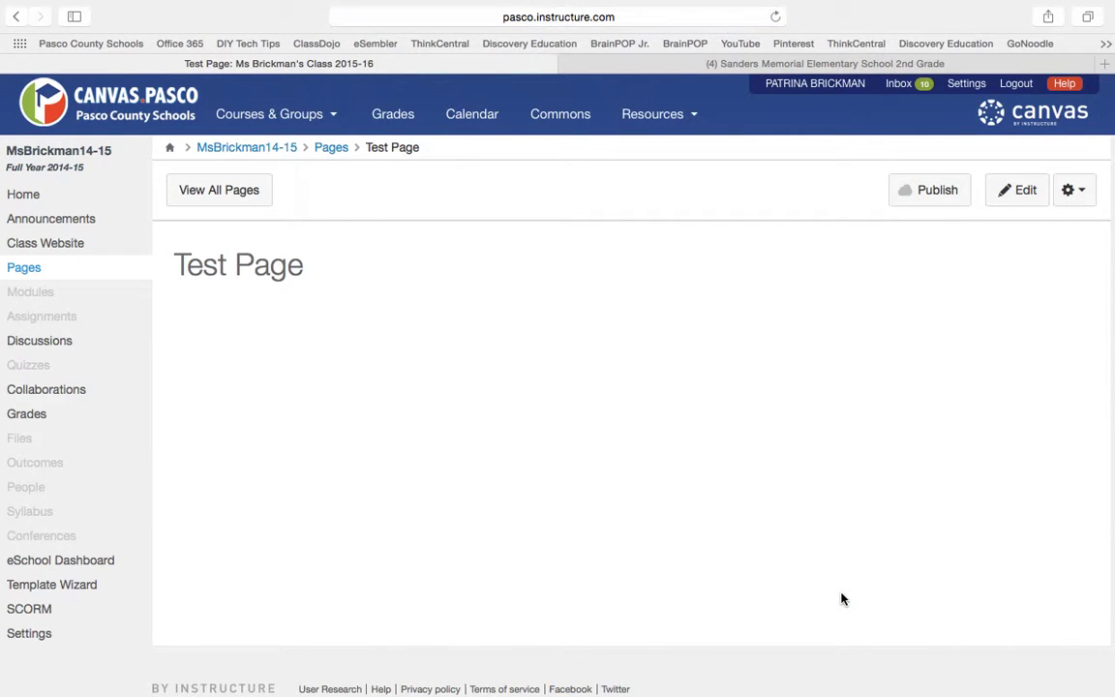
{"action": "scroll", "coordinate": [841, 599], "scroll_direction": "down", "scroll_amount": 1}
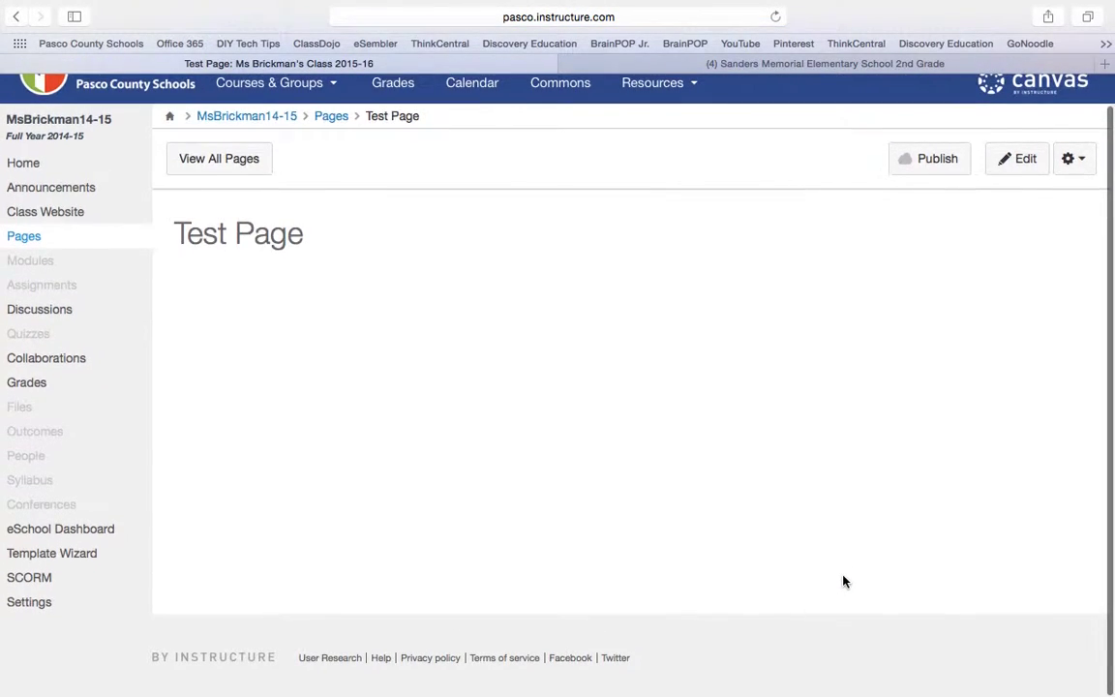
{"action": "left_click", "coordinate": [943, 153]}
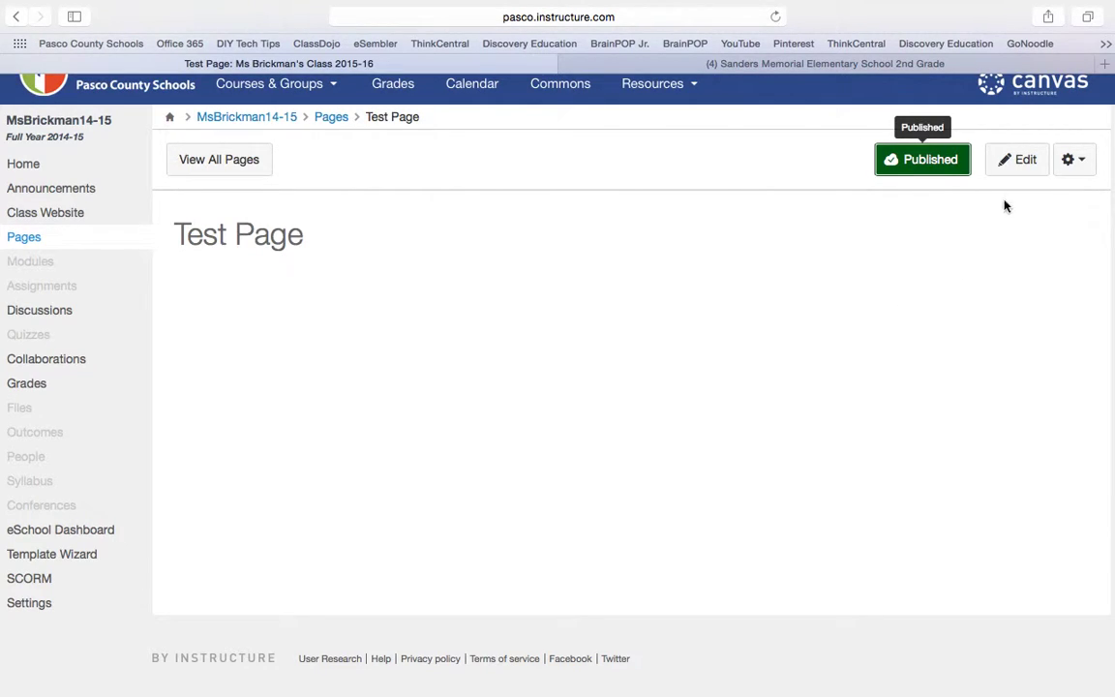
Reopen Test Page for editing and save it again with both button images in place
{"action": "left_click", "coordinate": [1021, 158]}
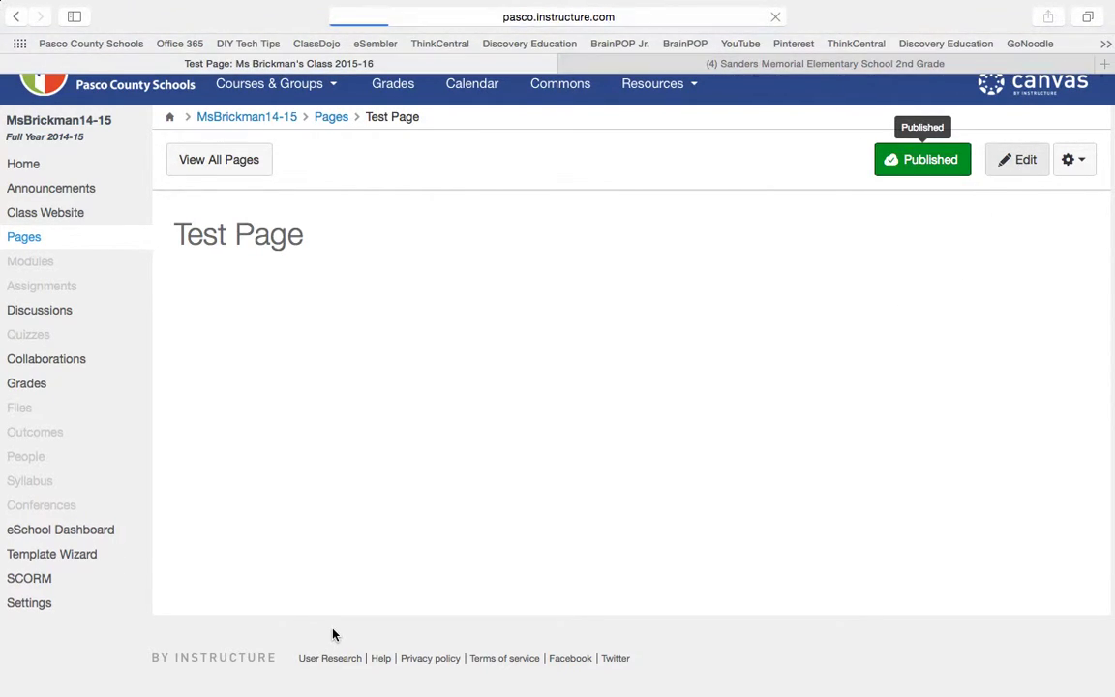
{"action": "scroll", "coordinate": [440, 547], "scroll_direction": "down", "scroll_amount": 3}
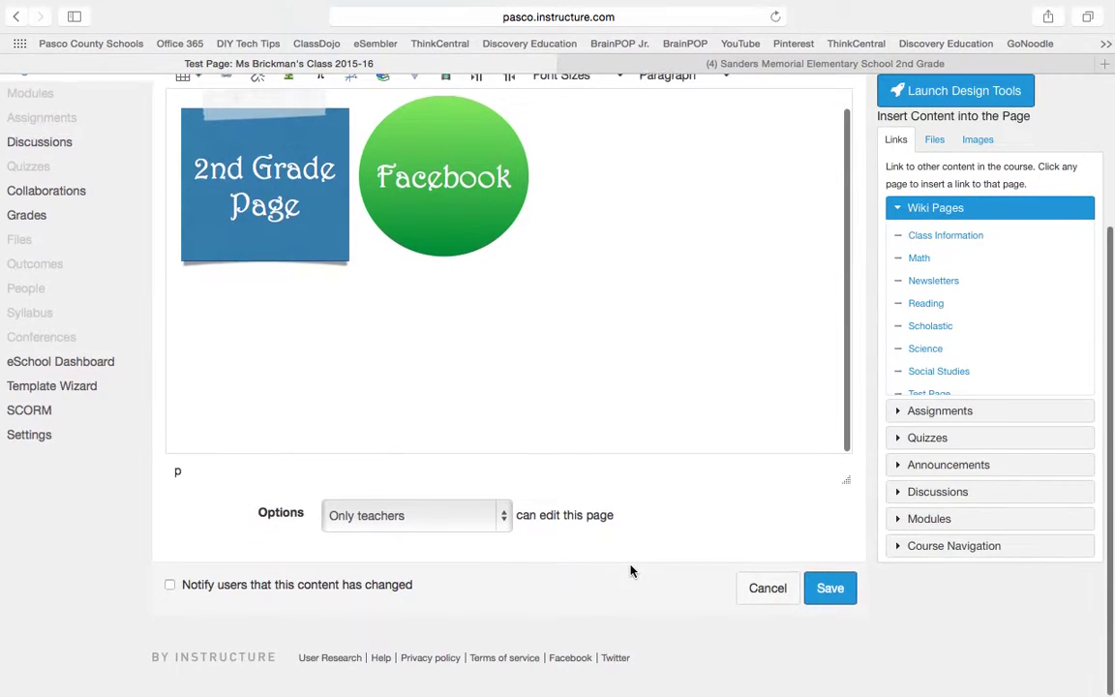
{"action": "left_click", "coordinate": [836, 599]}
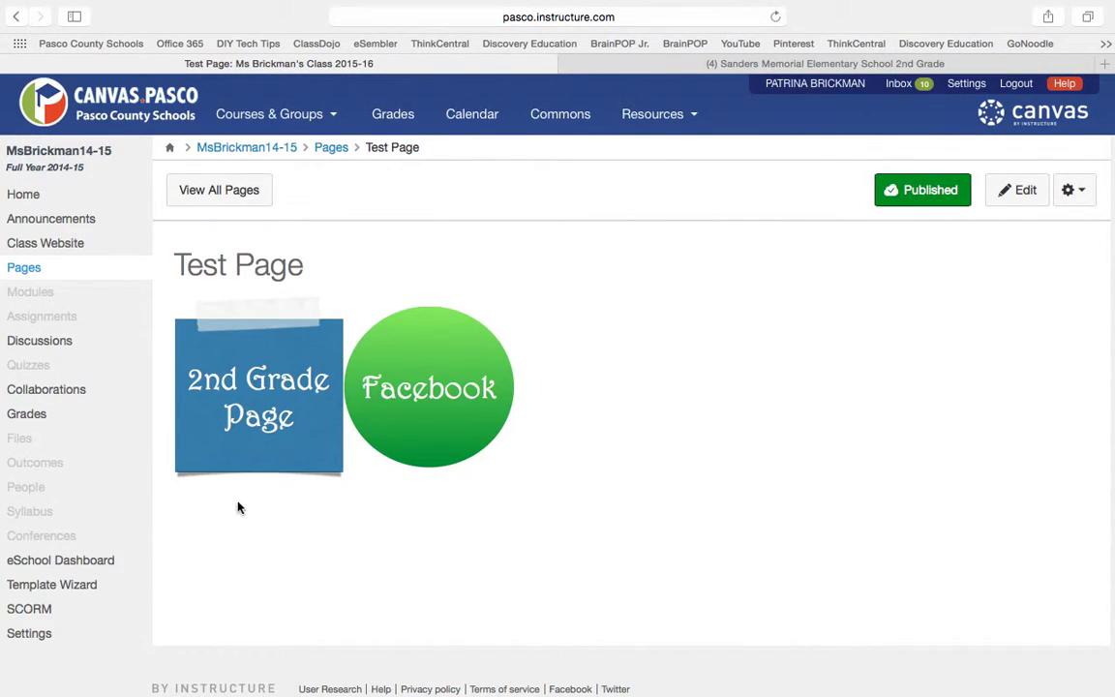
Test the links of the 2nd Grade Page and Facebook buttons, returning to Test Page after each
{"action": "left_click", "coordinate": [294, 416]}
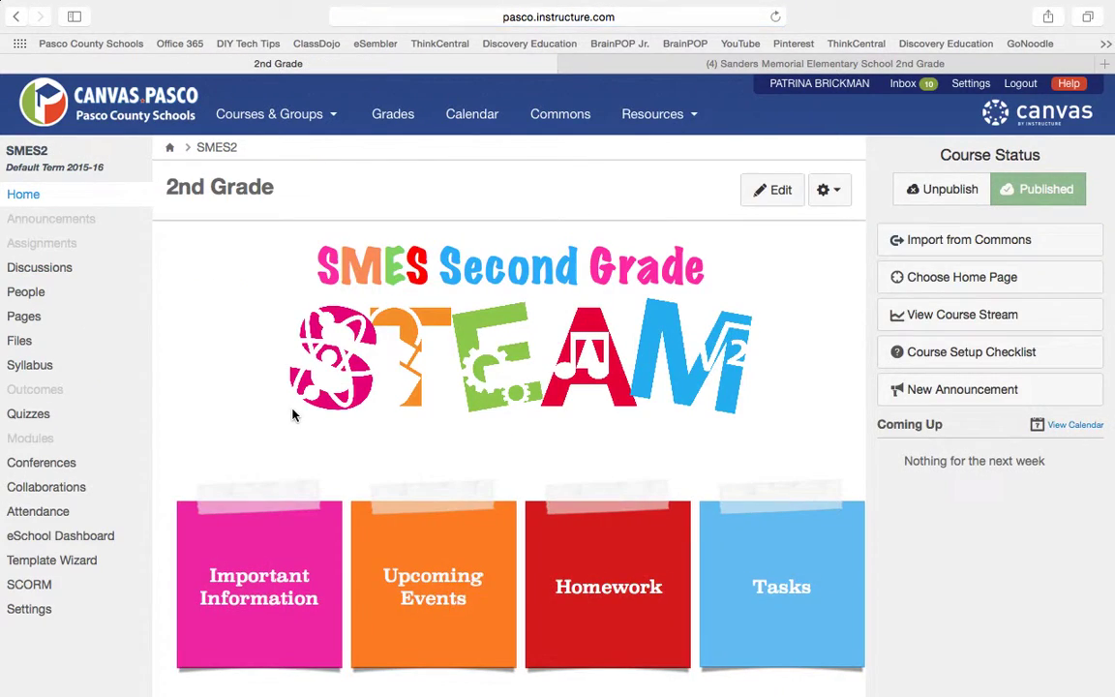
{"action": "scroll", "coordinate": [331, 455], "scroll_direction": "down", "scroll_amount": 5}
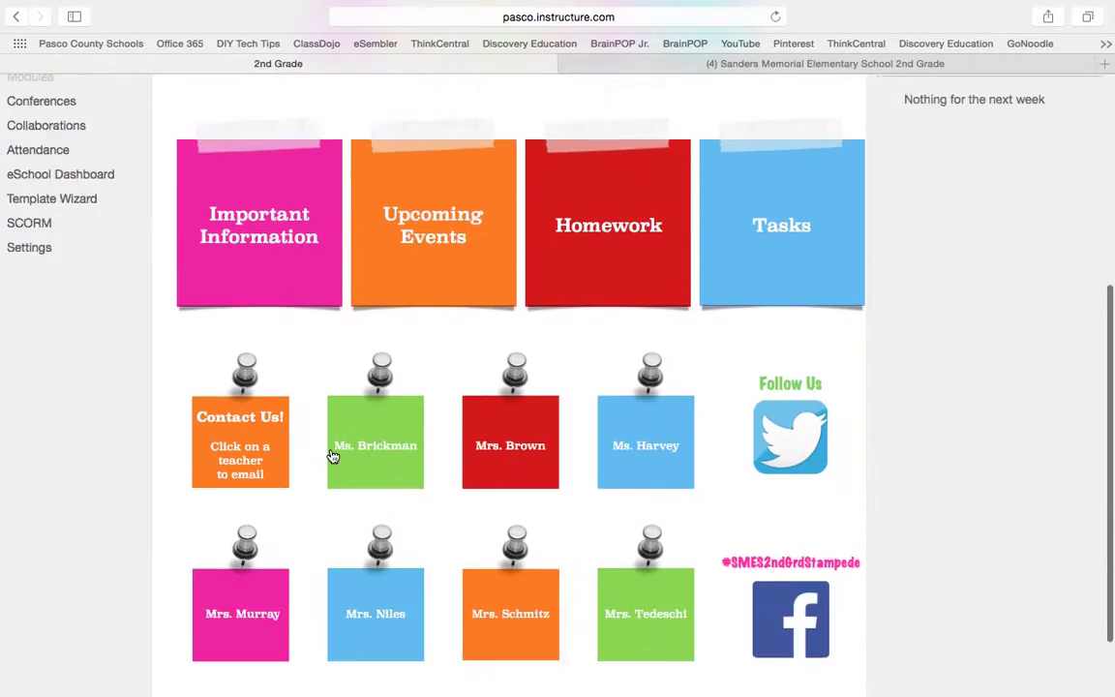
{"action": "left_click", "coordinate": [15, 16]}
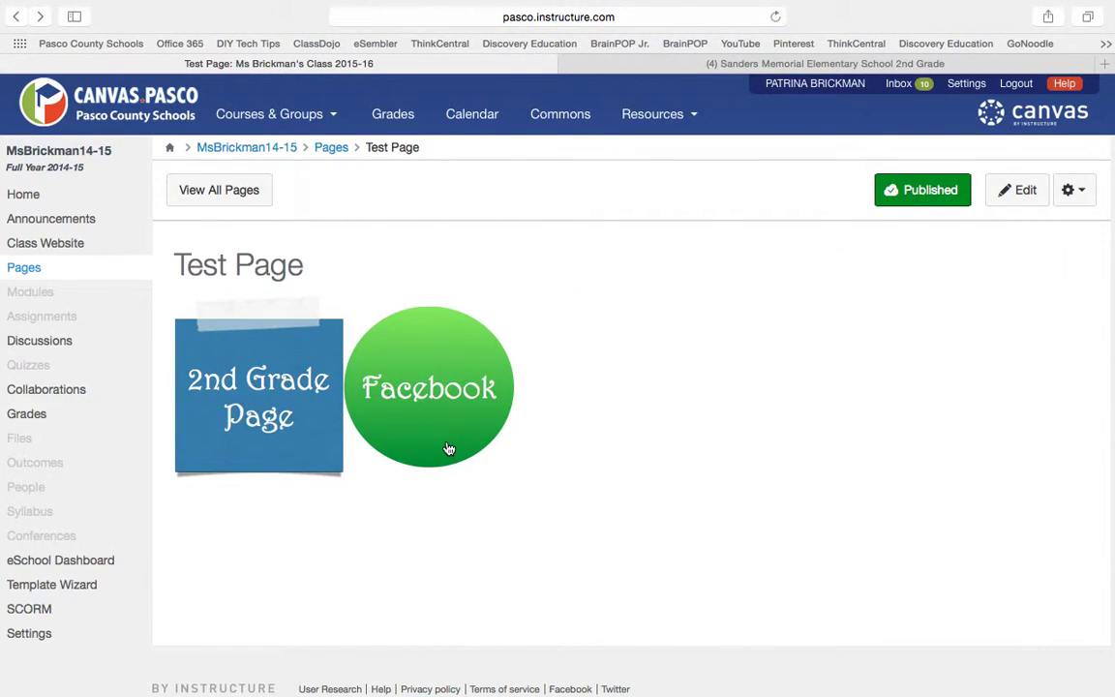
{"action": "left_click", "coordinate": [448, 449]}
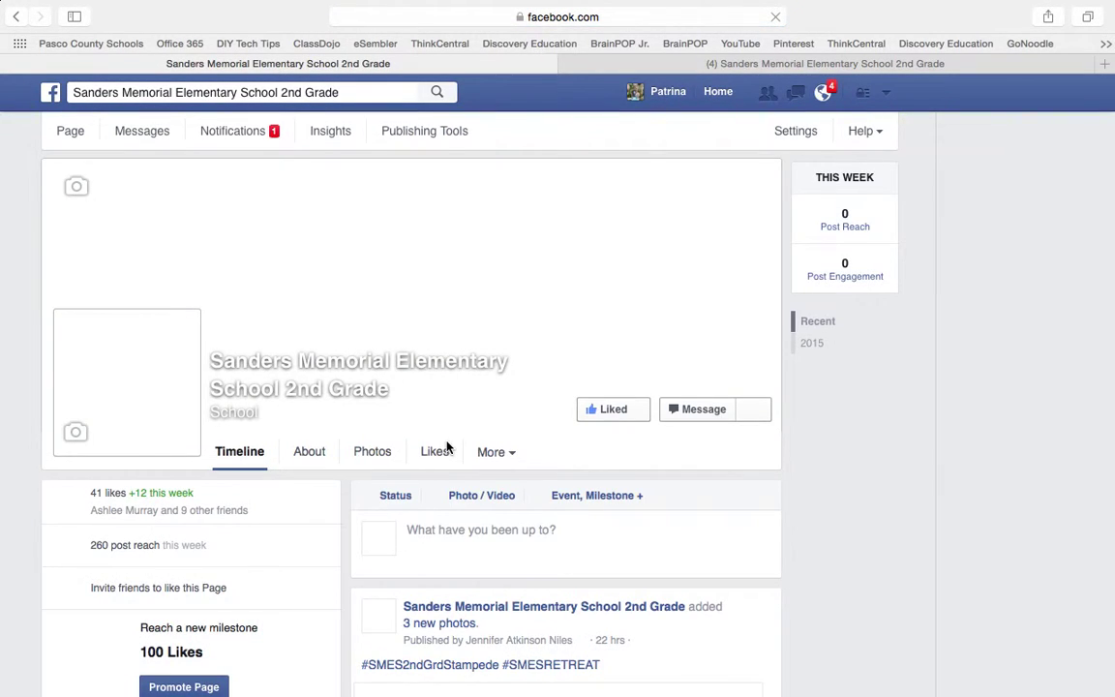
{"action": "left_click", "coordinate": [19, 20]}
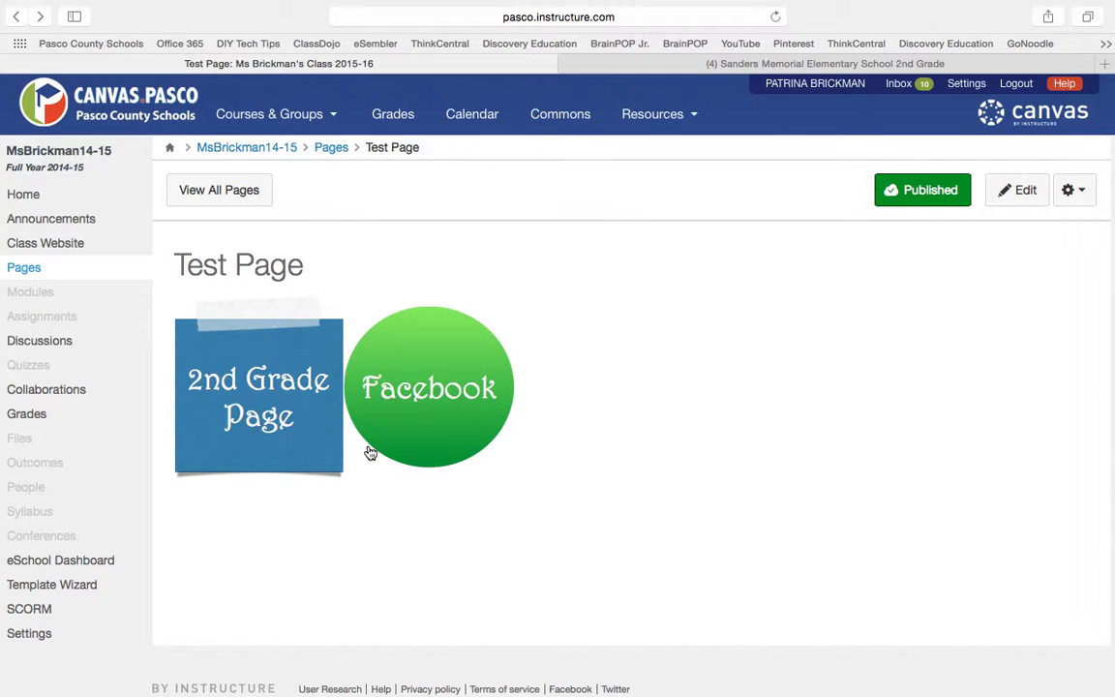
Go back from the Facebook page to the 2nd Grade course home page and open it for editing
{"action": "left_click", "coordinate": [649, 61]}
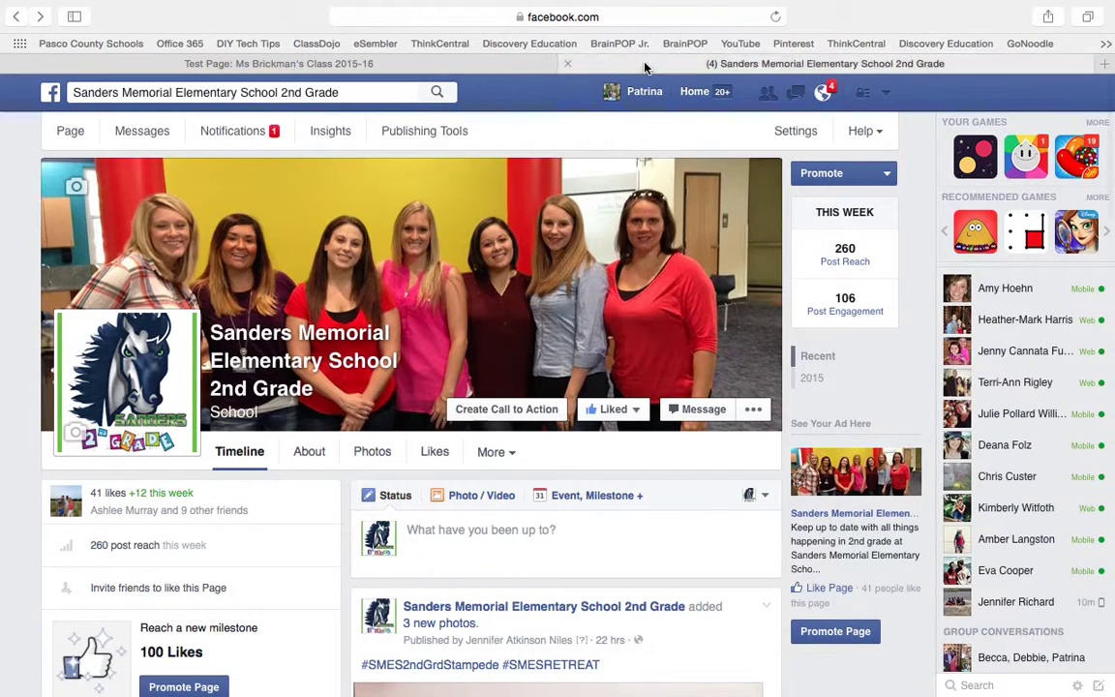
{"action": "left_click", "coordinate": [79, 39]}
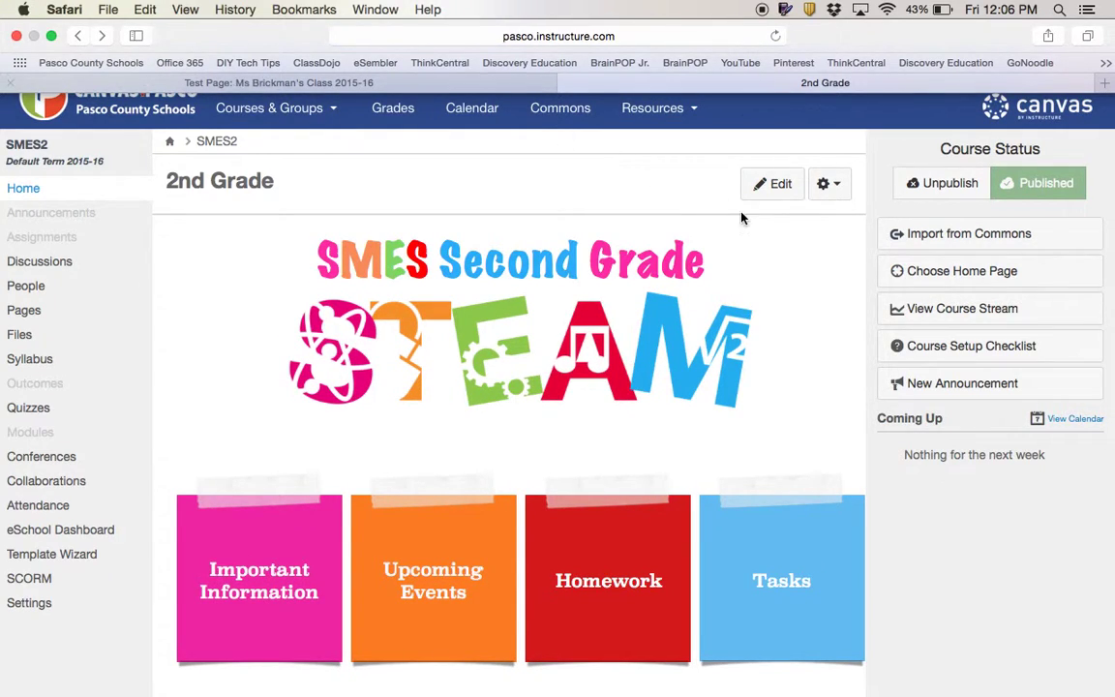
{"action": "left_click", "coordinate": [753, 183]}
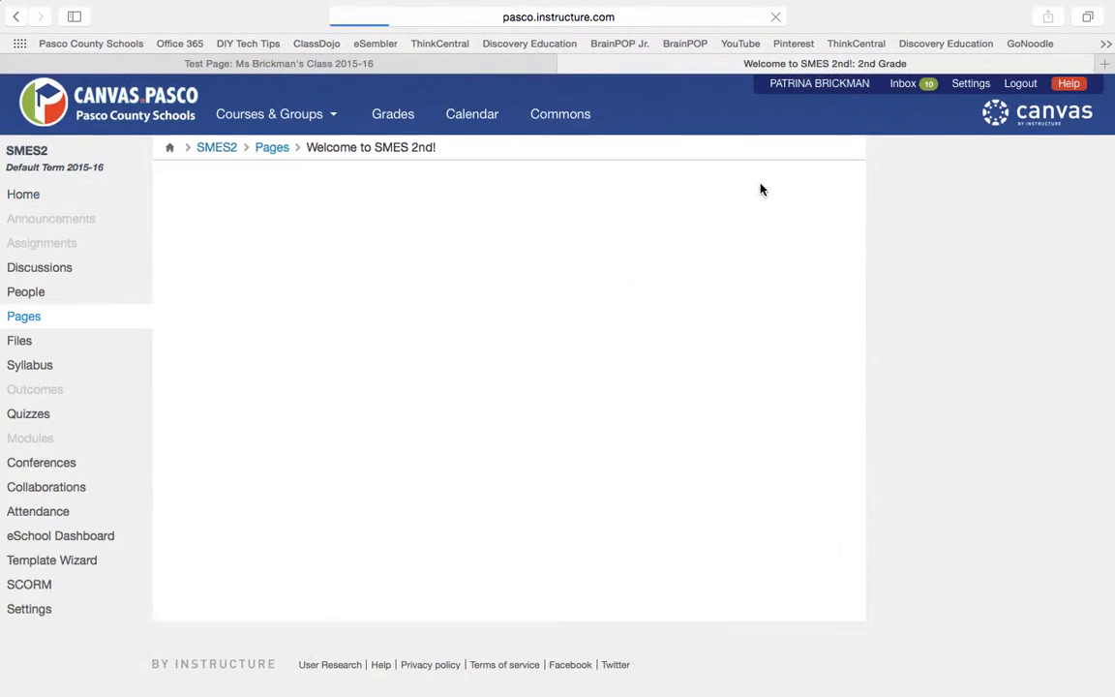
{"action": "scroll", "coordinate": [769, 461], "scroll_direction": "down", "scroll_amount": 4}
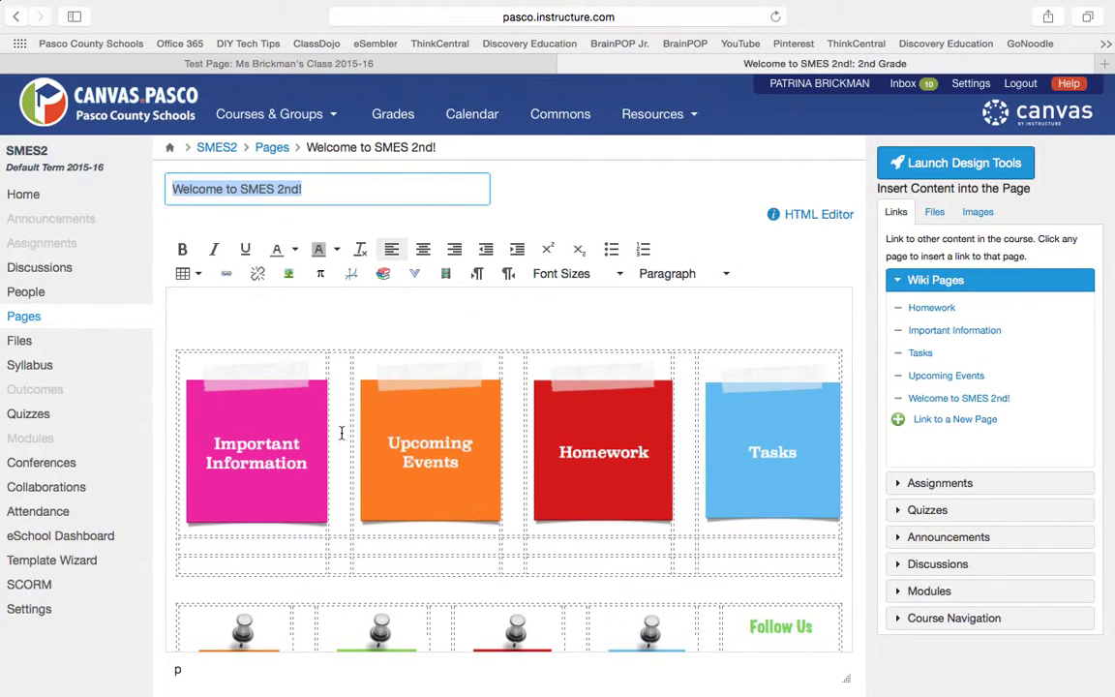
View the size grid for inserting a table and close it without adding a table
{"action": "left_click", "coordinate": [183, 274]}
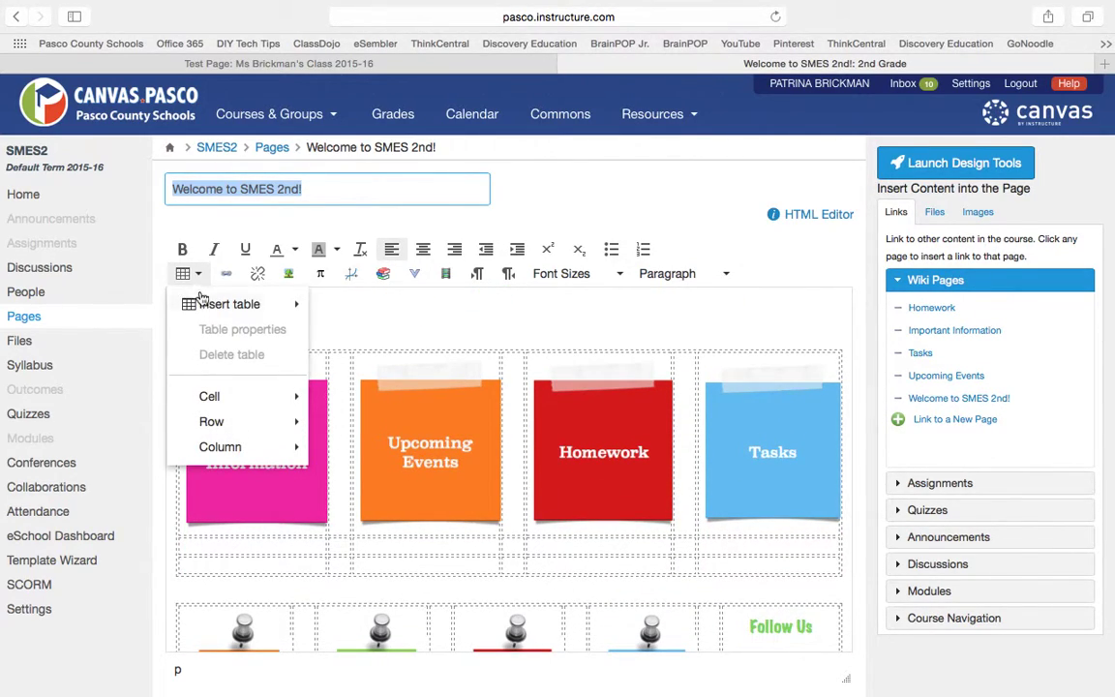
{"action": "mouse_move", "coordinate": [216, 311]}
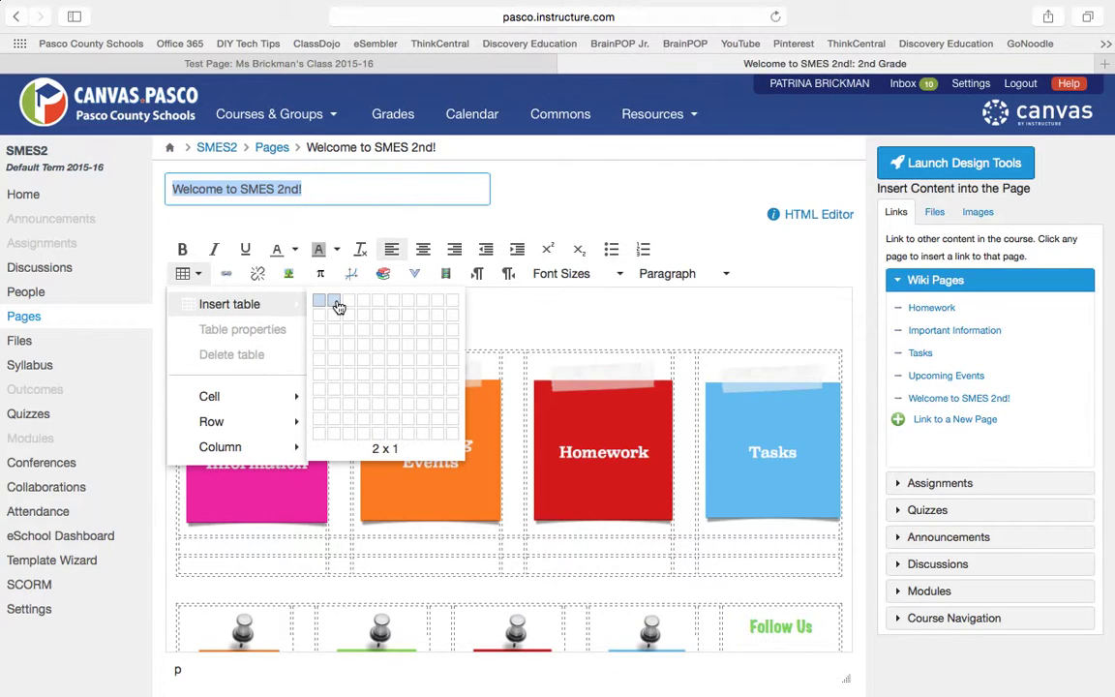
{"action": "left_click", "coordinate": [516, 332]}
Review the tables that arrange the page, teacher and social media buttons, and save the Welcome to SMES 2nd! page
{"action": "scroll", "coordinate": [464, 503], "scroll_direction": "down", "scroll_amount": 2}
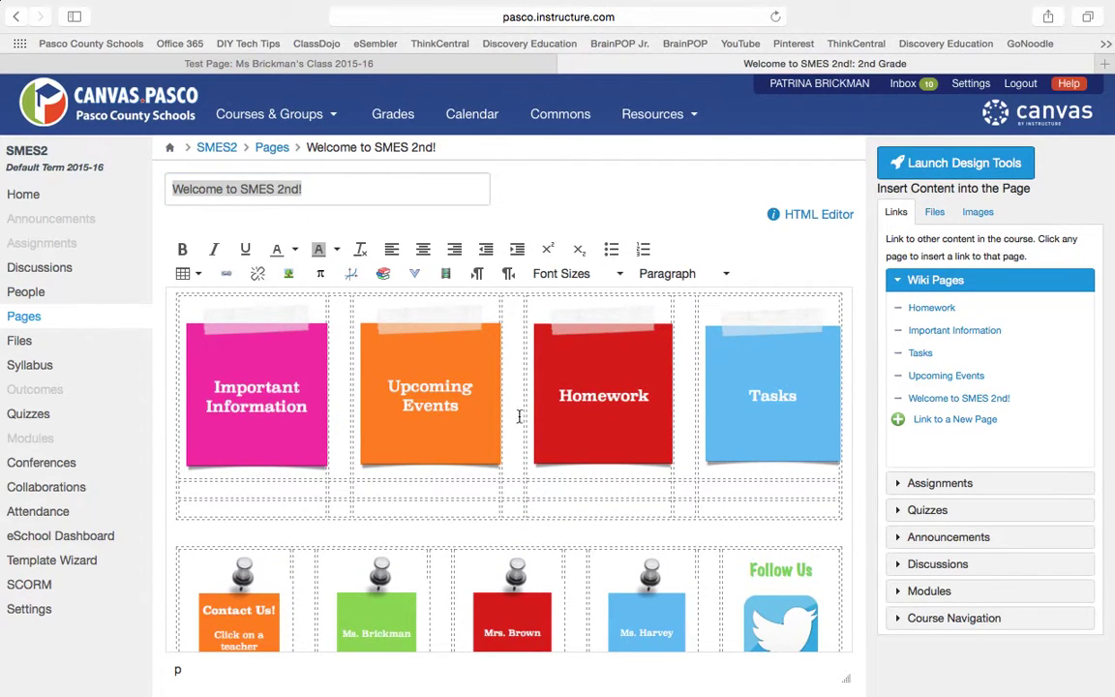
{"action": "scroll", "coordinate": [699, 407], "scroll_direction": "down", "scroll_amount": 5}
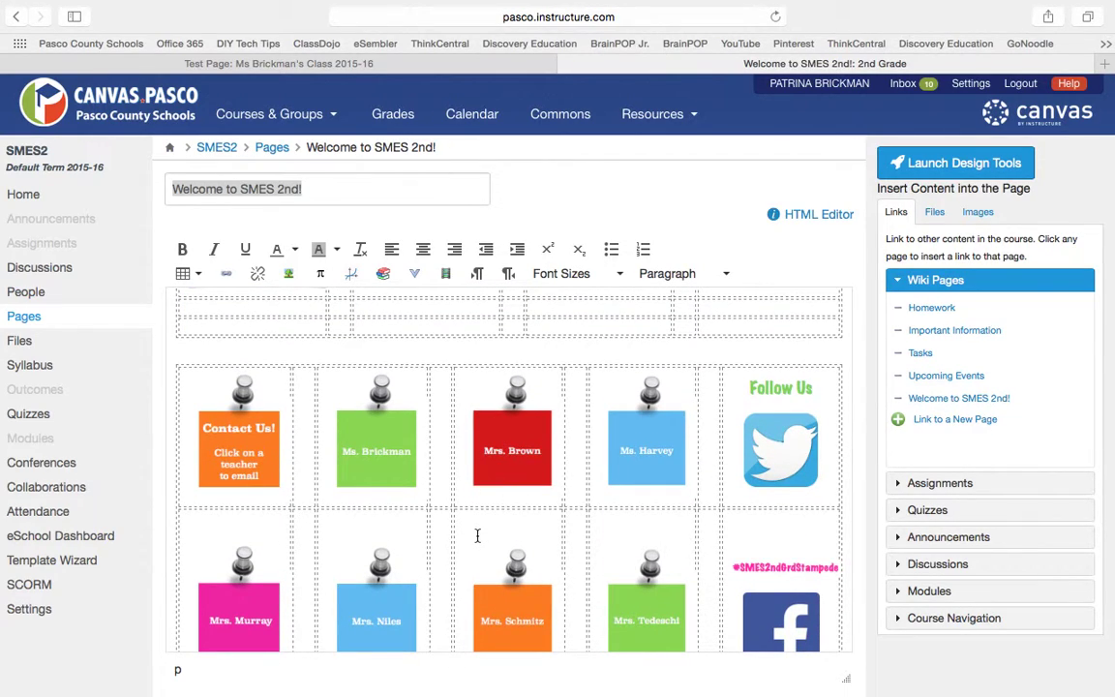
{"action": "scroll", "coordinate": [878, 567], "scroll_direction": "down", "scroll_amount": 5}
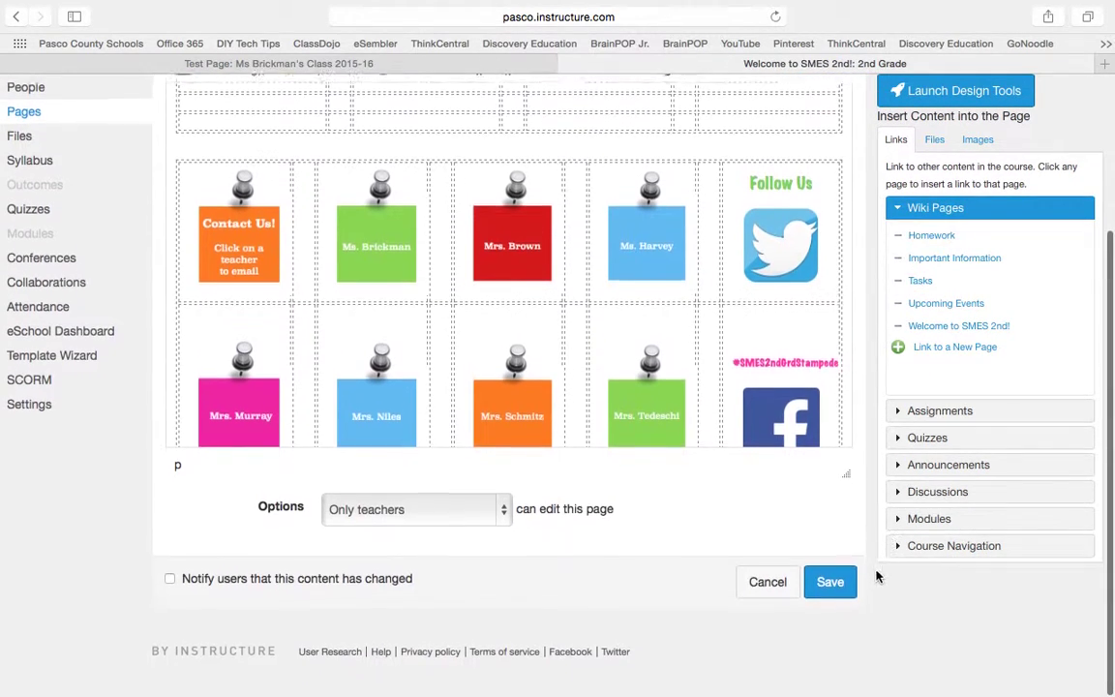
{"action": "left_click", "coordinate": [830, 592]}
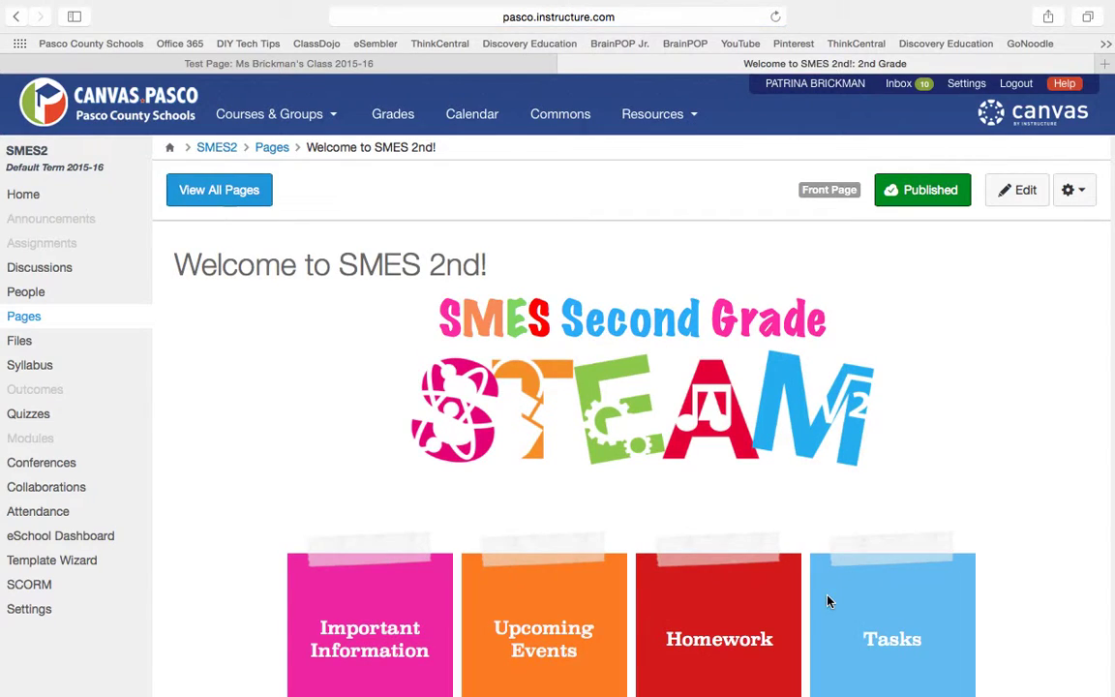
Test the Important Information button and view the list of all course pages, returning to the course home page
{"action": "scroll", "coordinate": [828, 601], "scroll_direction": "down", "scroll_amount": 5}
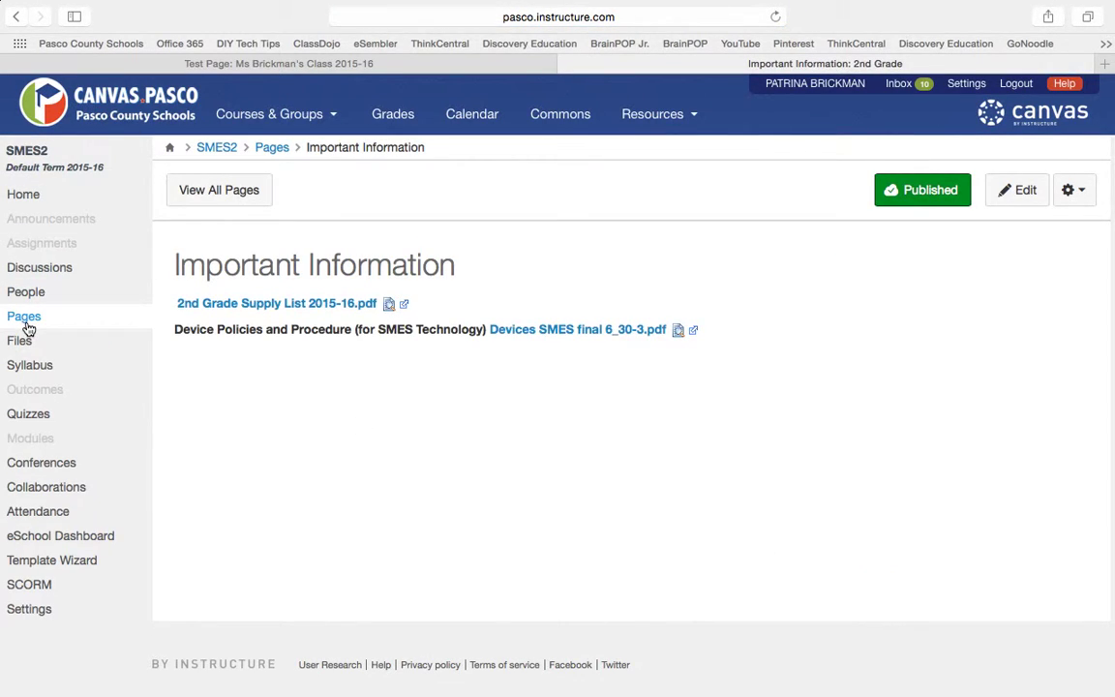
{"action": "left_click", "coordinate": [228, 198]}
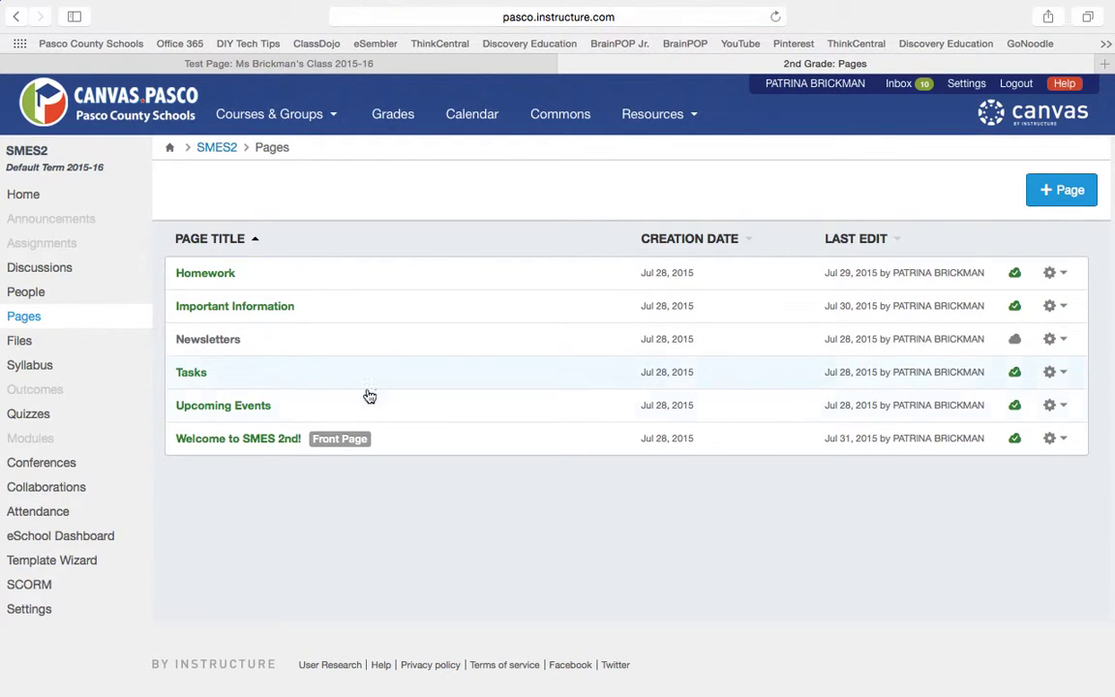
{"action": "left_click", "coordinate": [48, 194]}
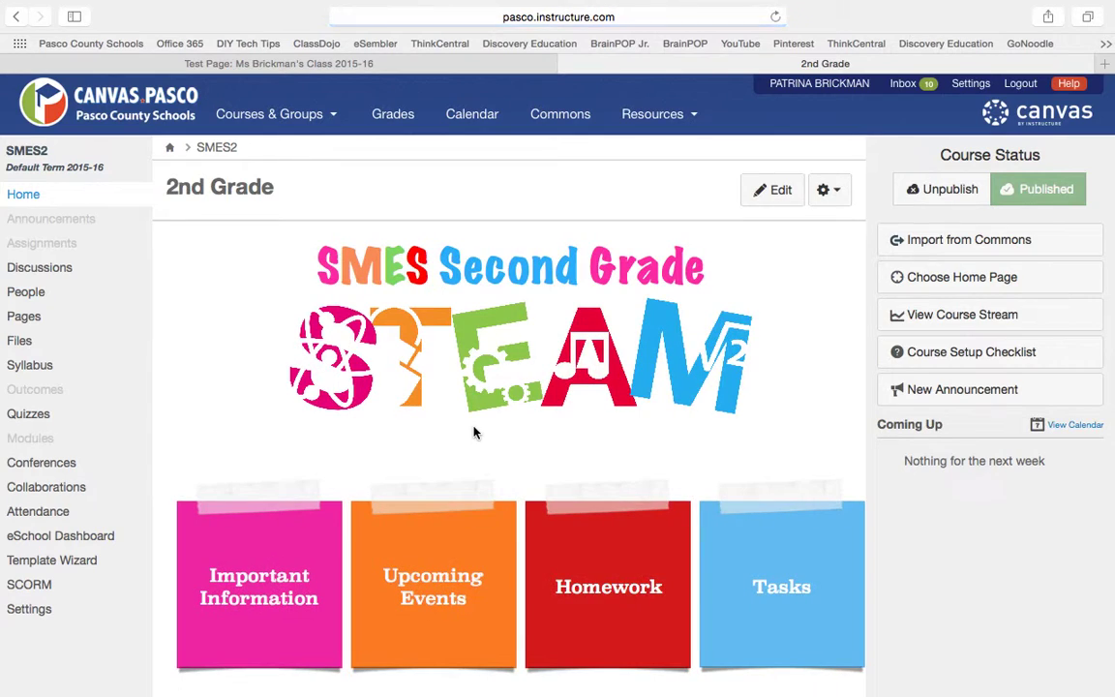
Test the Upcoming Events button and look through its page, returning to the course home page
{"action": "left_click", "coordinate": [416, 602]}
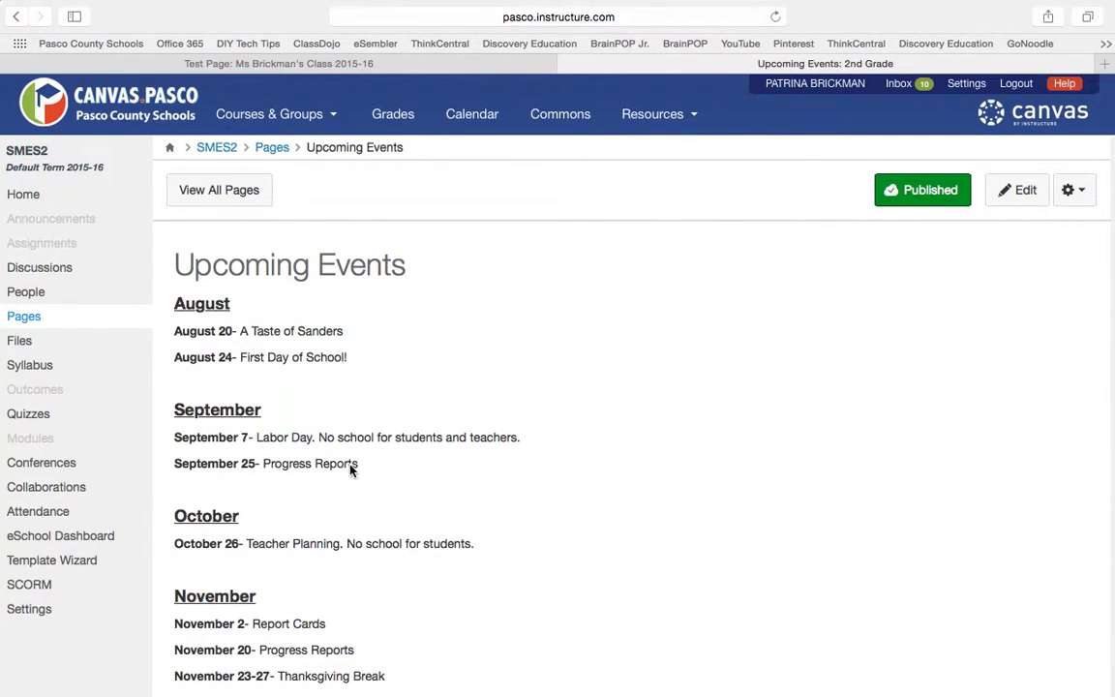
{"action": "scroll", "coordinate": [351, 468], "scroll_direction": "down", "scroll_amount": 5}
{"action": "scroll", "coordinate": [345, 204], "scroll_direction": "up", "scroll_amount": 5}
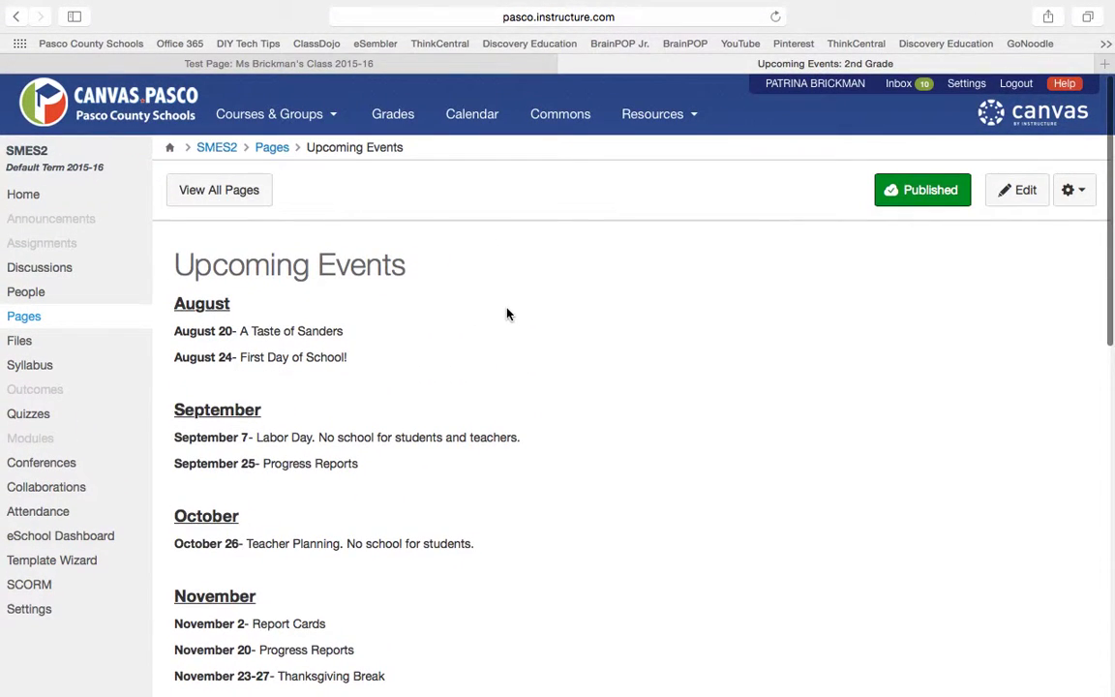
{"action": "left_click", "coordinate": [14, 198]}
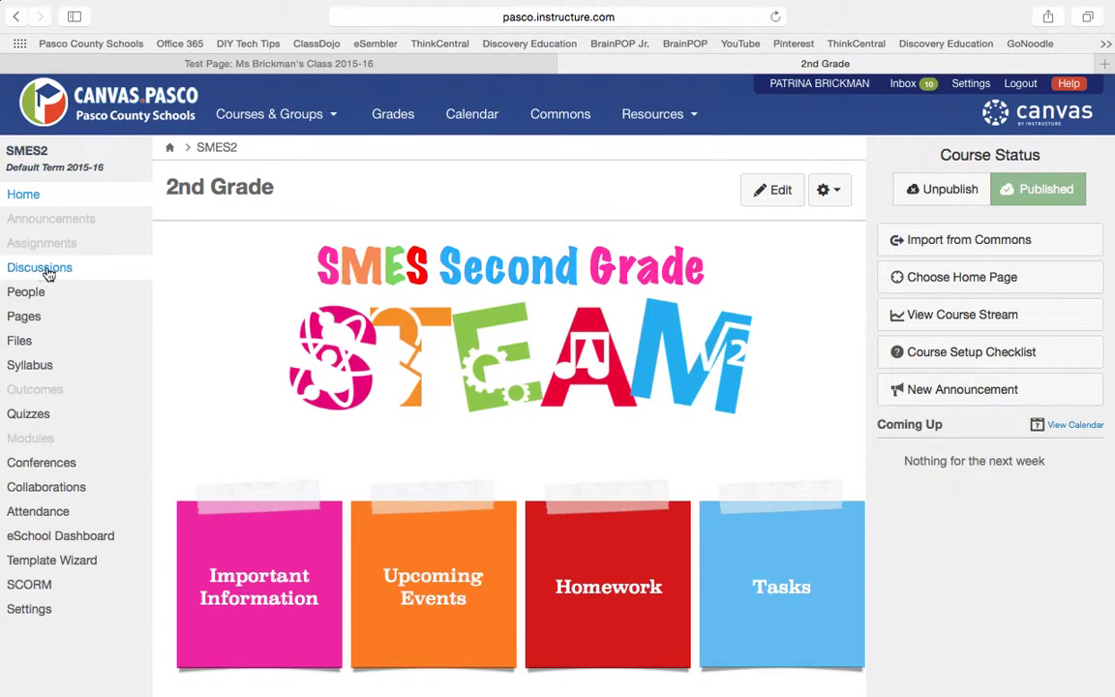
Open the multiplication discussion and highlight its web address, returning to the course home page without changing it
{"action": "left_click", "coordinate": [91, 271]}
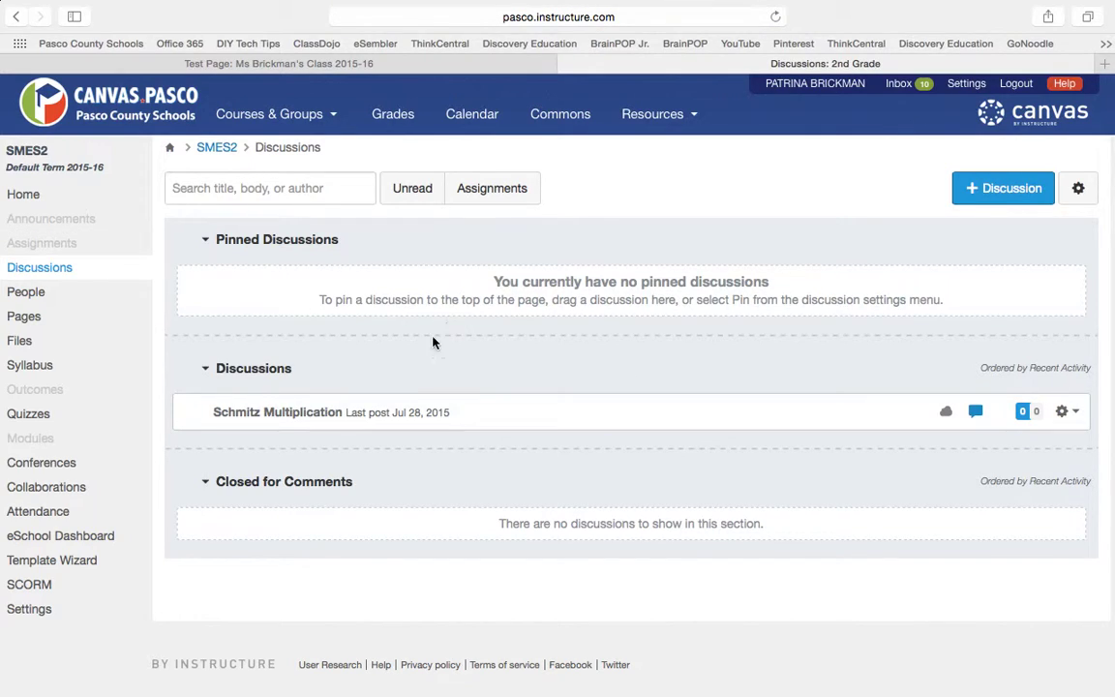
{"action": "left_click", "coordinate": [308, 422]}
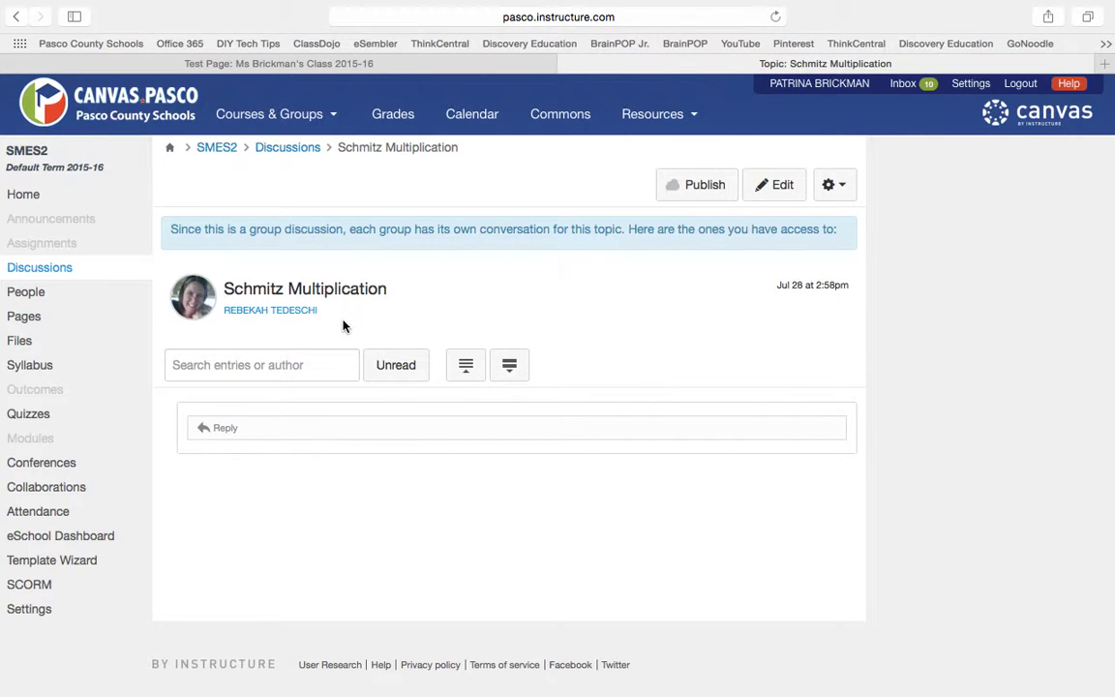
{"action": "left_click", "coordinate": [535, 17]}
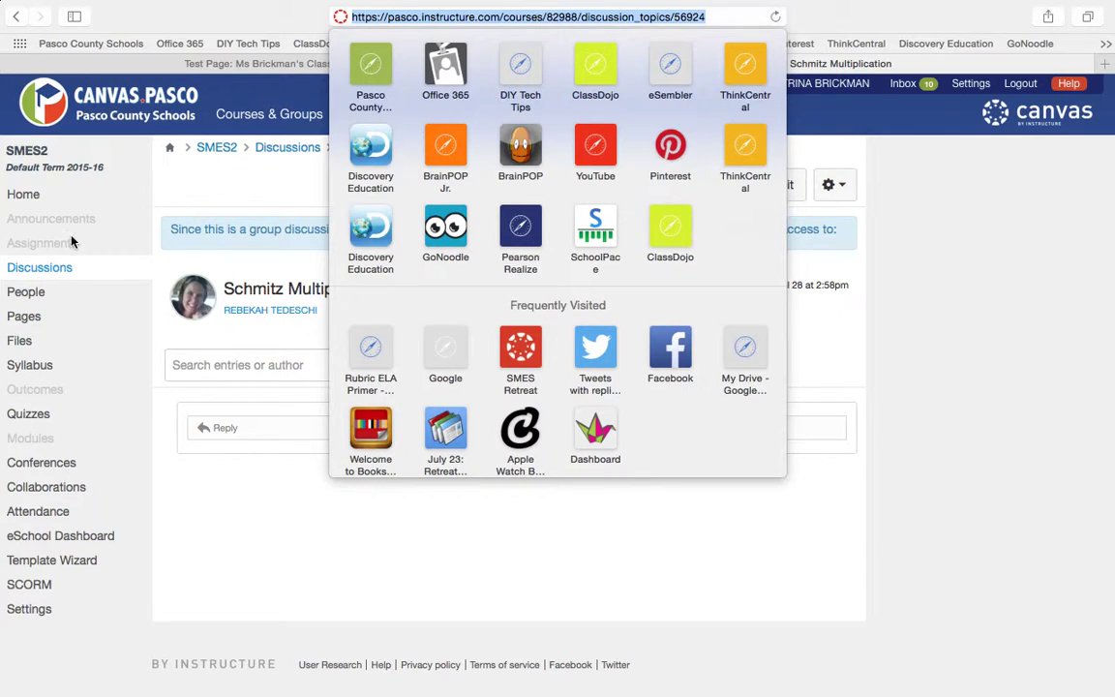
{"action": "left_click", "coordinate": [41, 196]}
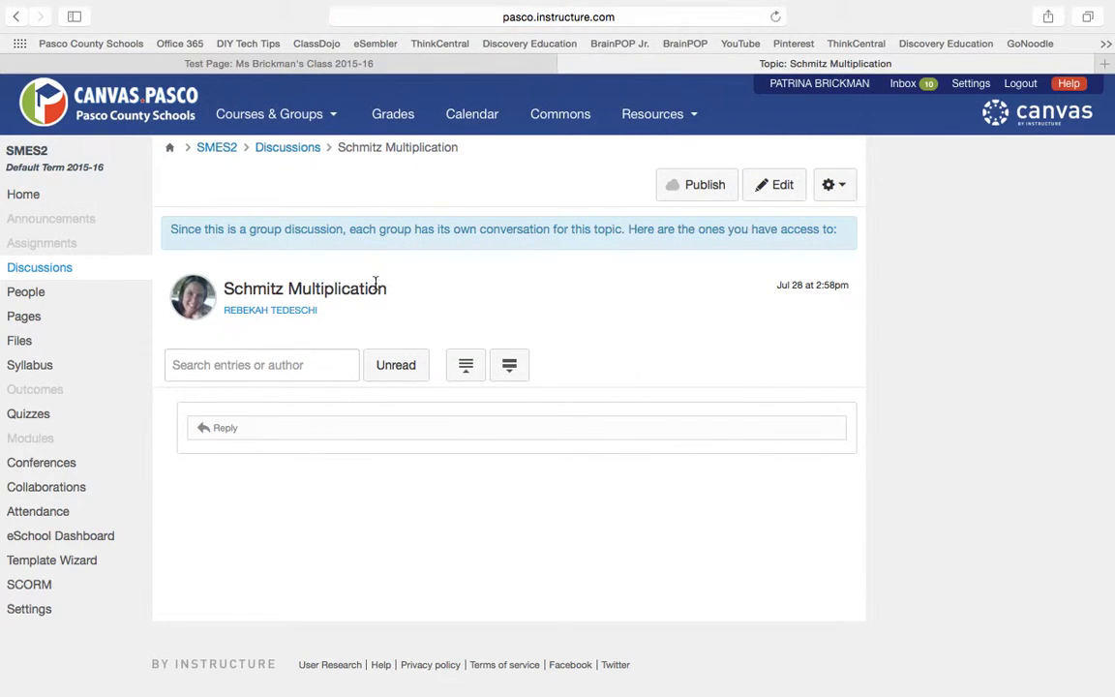
{"action": "left_click", "coordinate": [70, 199]}
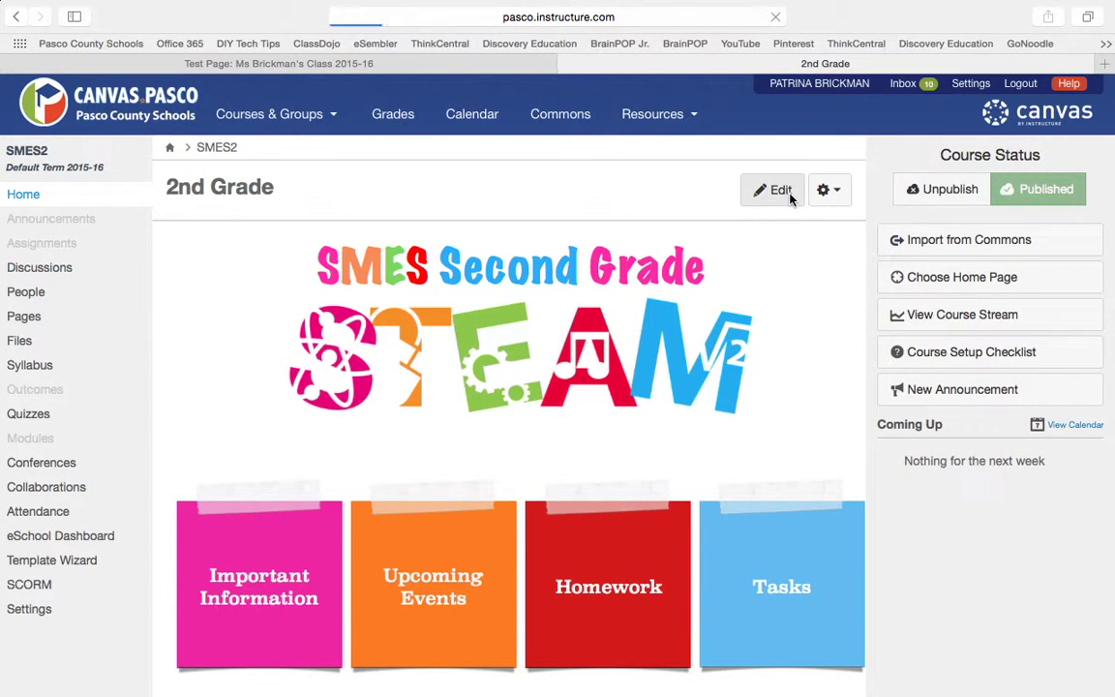
Select the Important Information button image in the home page editor and save the Welcome to SMES 2nd! page
{"action": "left_click", "coordinate": [221, 624]}
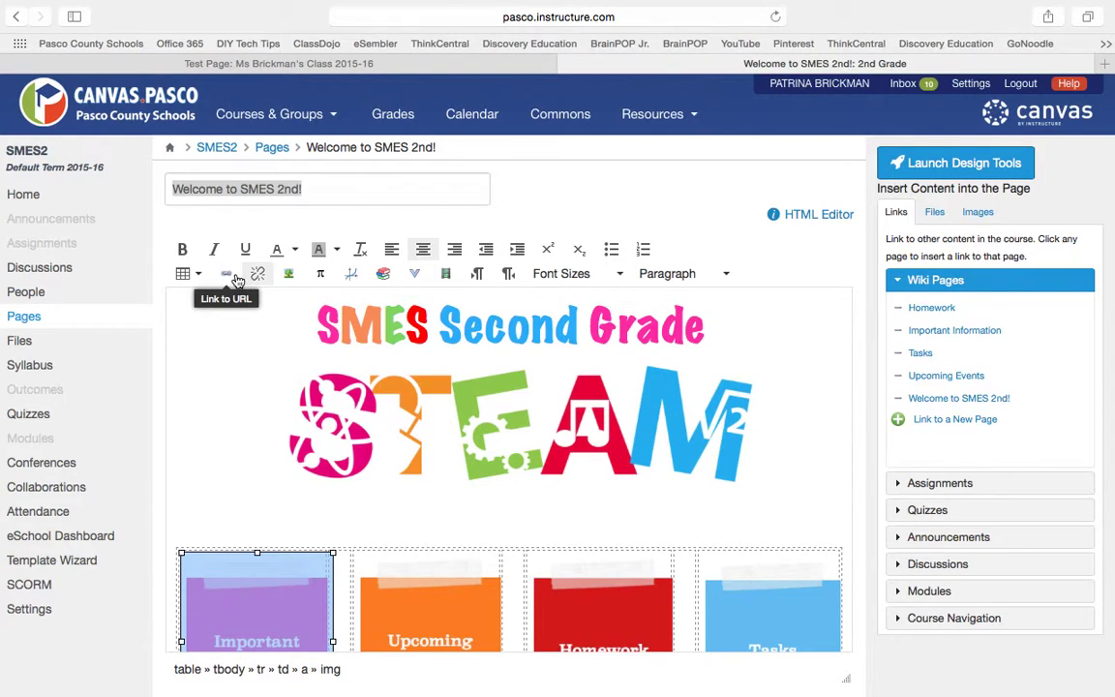
{"action": "scroll", "coordinate": [554, 545], "scroll_direction": "down", "scroll_amount": 5}
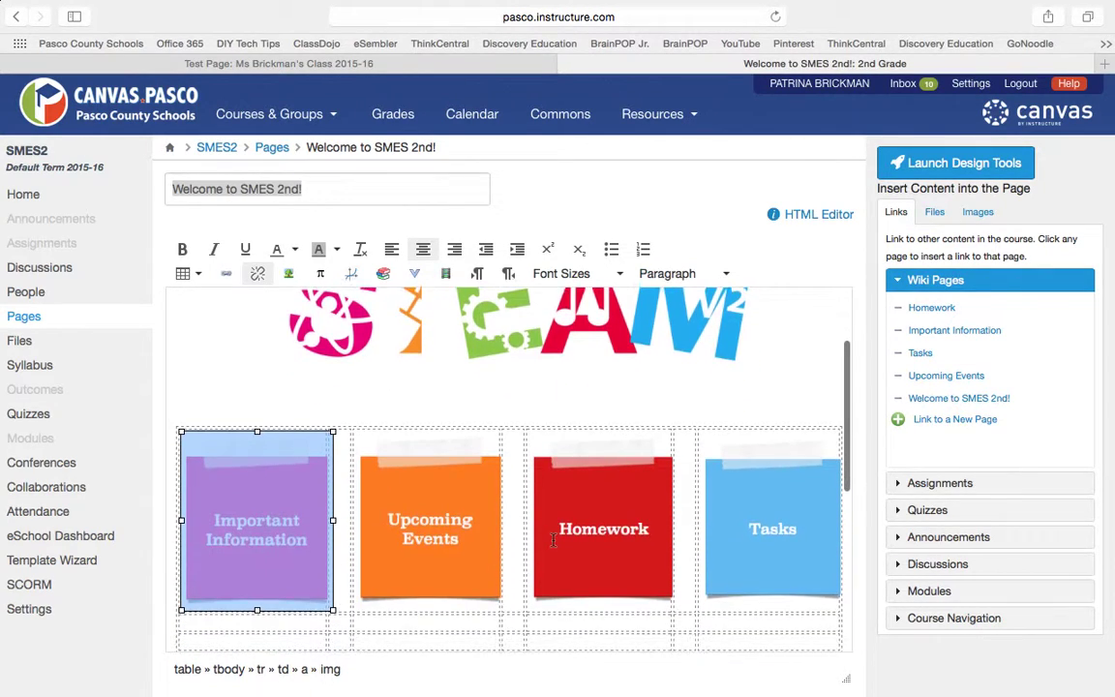
{"action": "scroll", "coordinate": [841, 619], "scroll_direction": "down", "scroll_amount": 5}
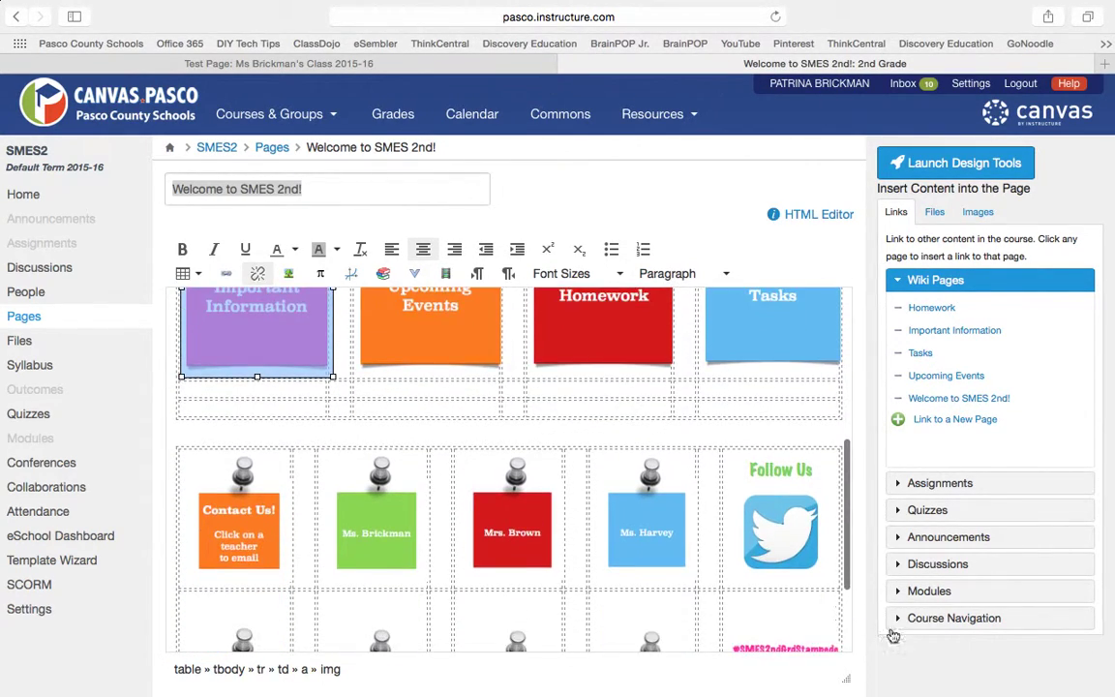
{"action": "left_click", "coordinate": [832, 639]}
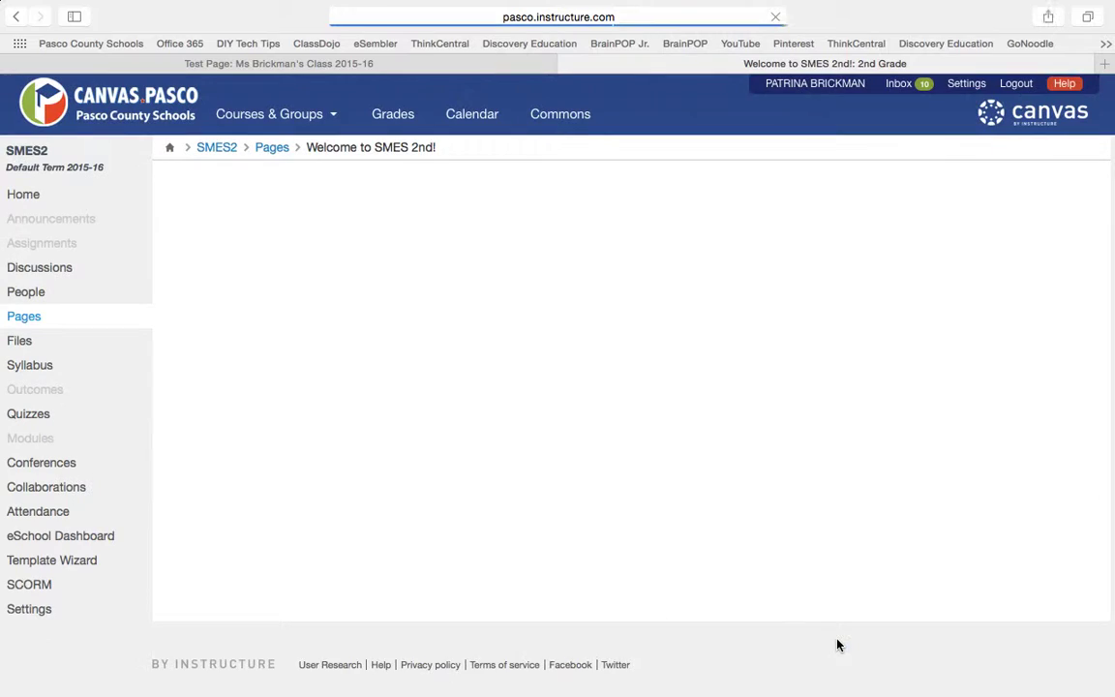
{"action": "scroll", "coordinate": [838, 644], "scroll_direction": "down", "scroll_amount": 4}
{"action": "scroll", "coordinate": [838, 645], "scroll_direction": "down", "scroll_amount": 1}
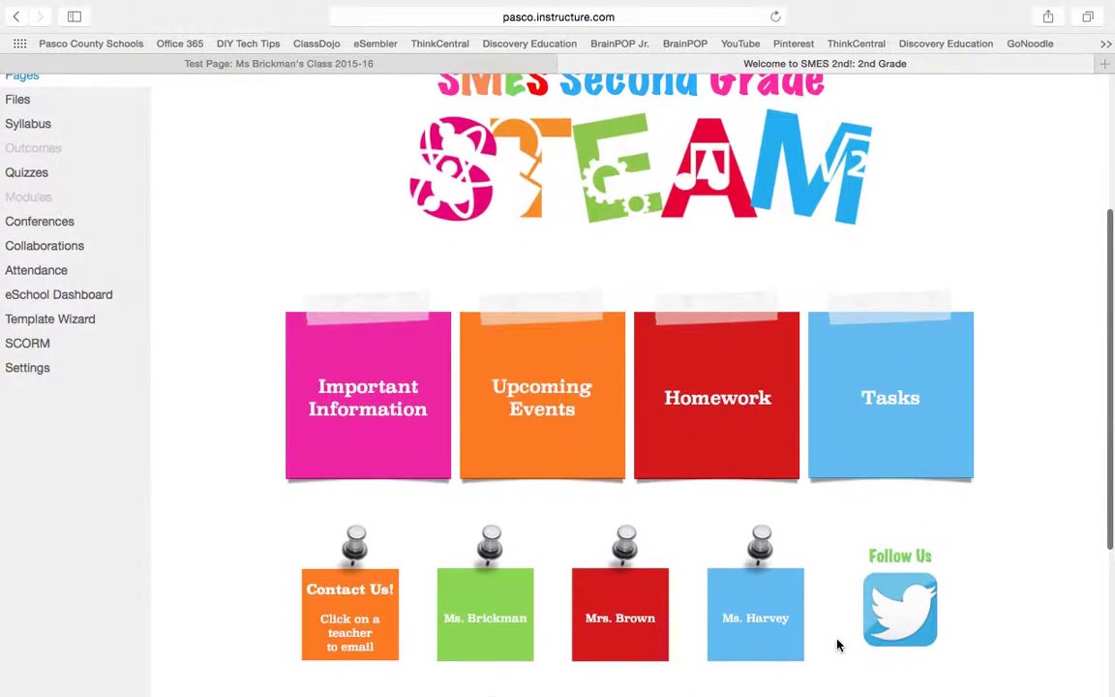